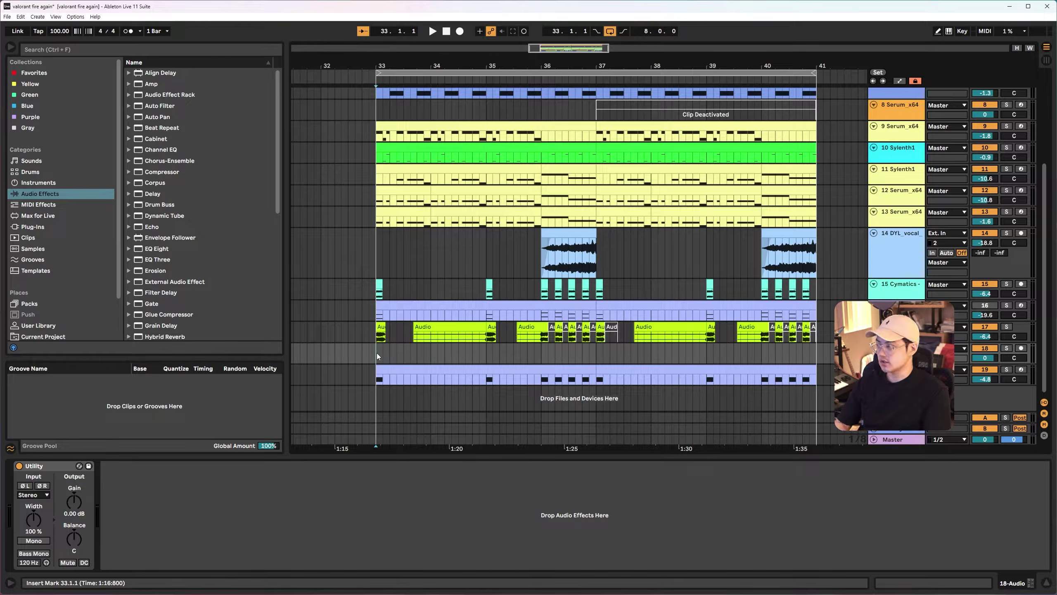
Play the full arrangement from bar 33
scroll(512, 345, "up", 2)
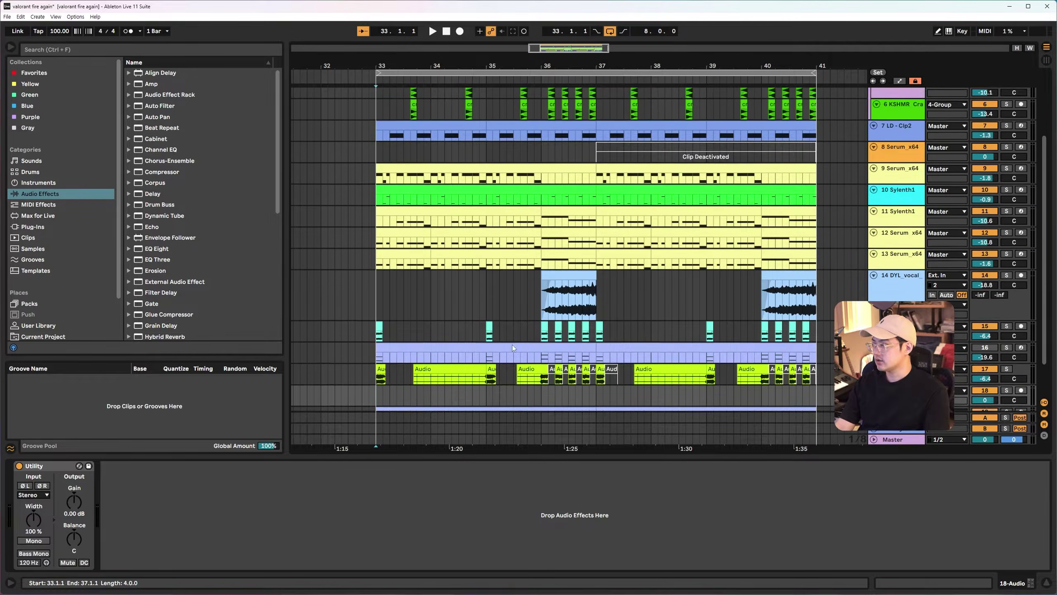
scroll(516, 345, "down", 1)
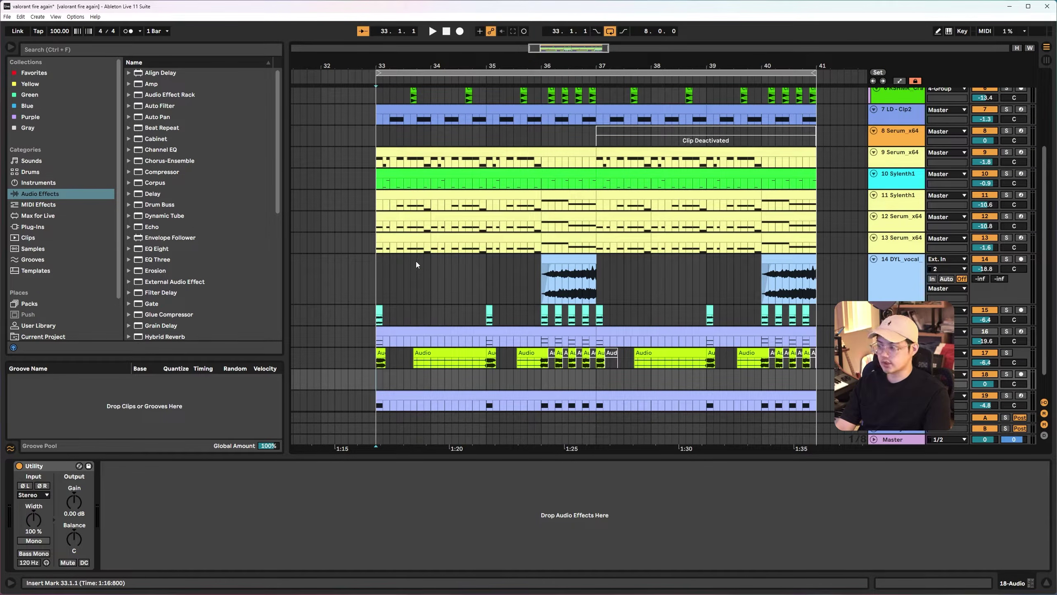
scroll(532, 314, "up", 2)
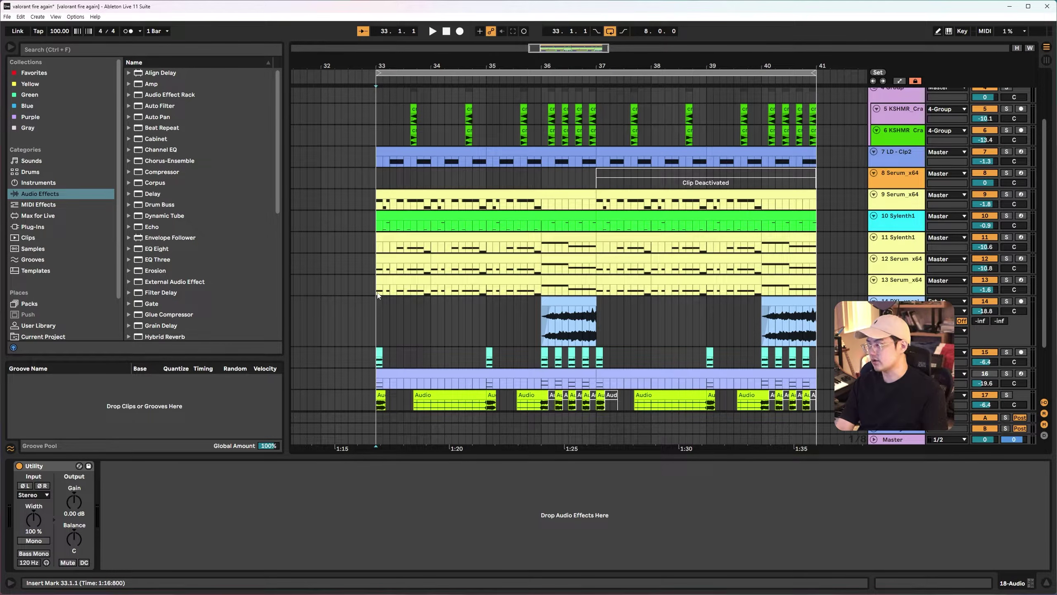
scroll(480, 296, "up", 5)
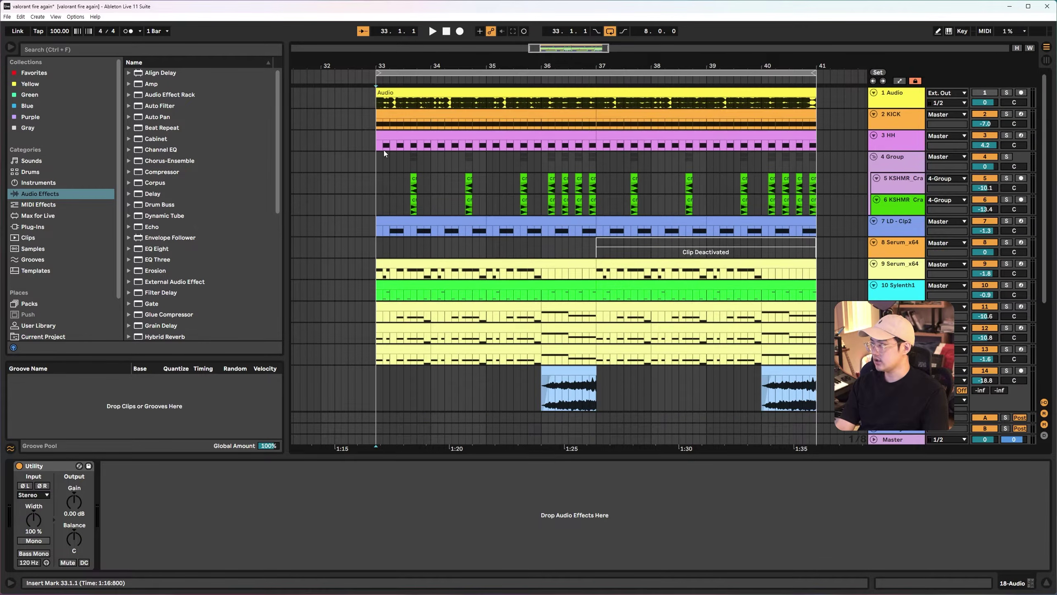
left_click(377, 161)
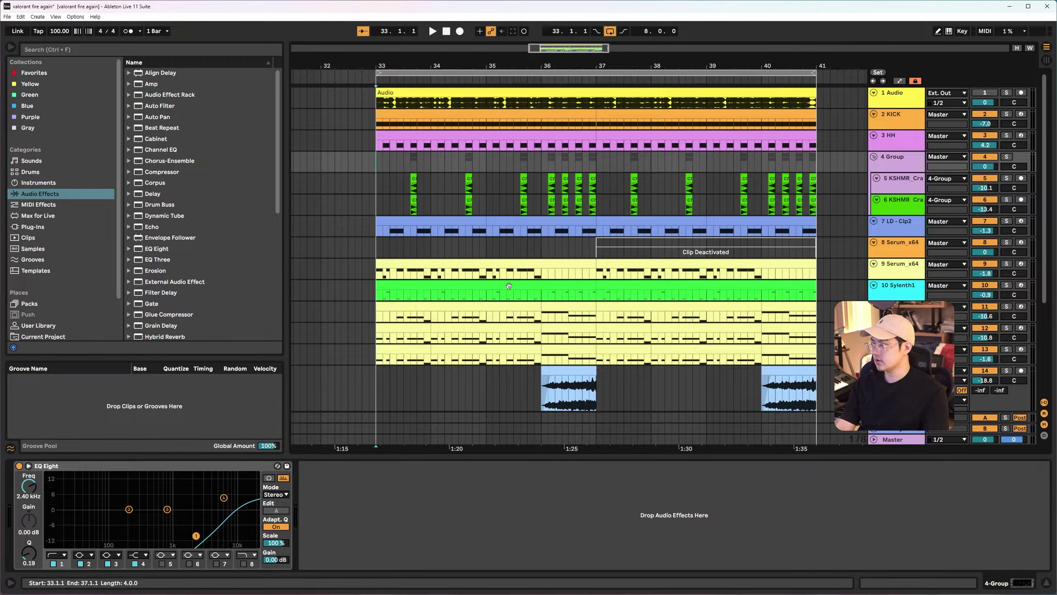
key("space")
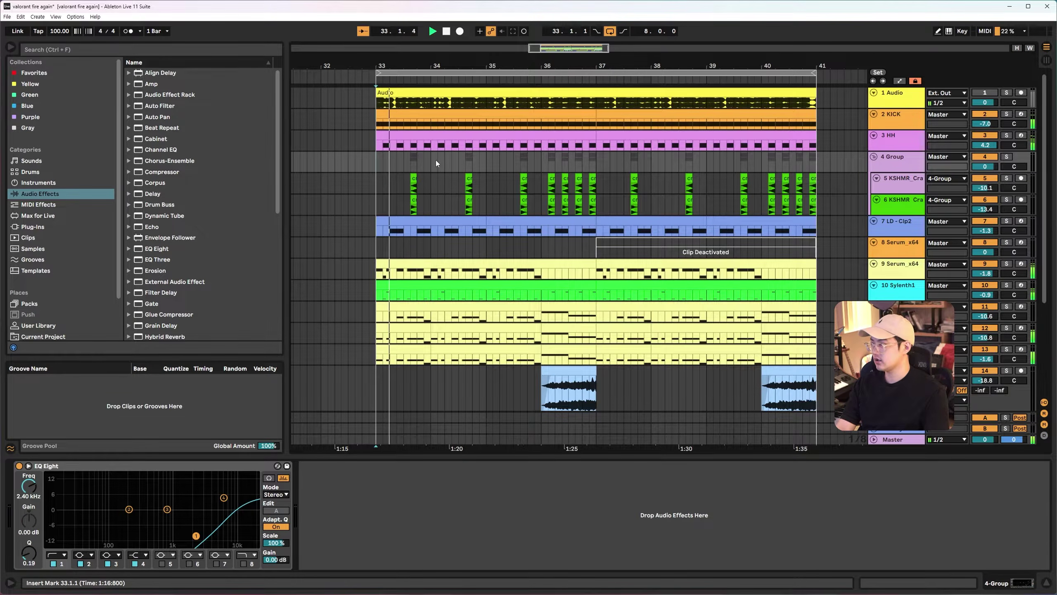
View the device chains of the HH, KICK, 16 Kontakt and 17 Audio tracks during playback, and stop playback
left_click(373, 131)
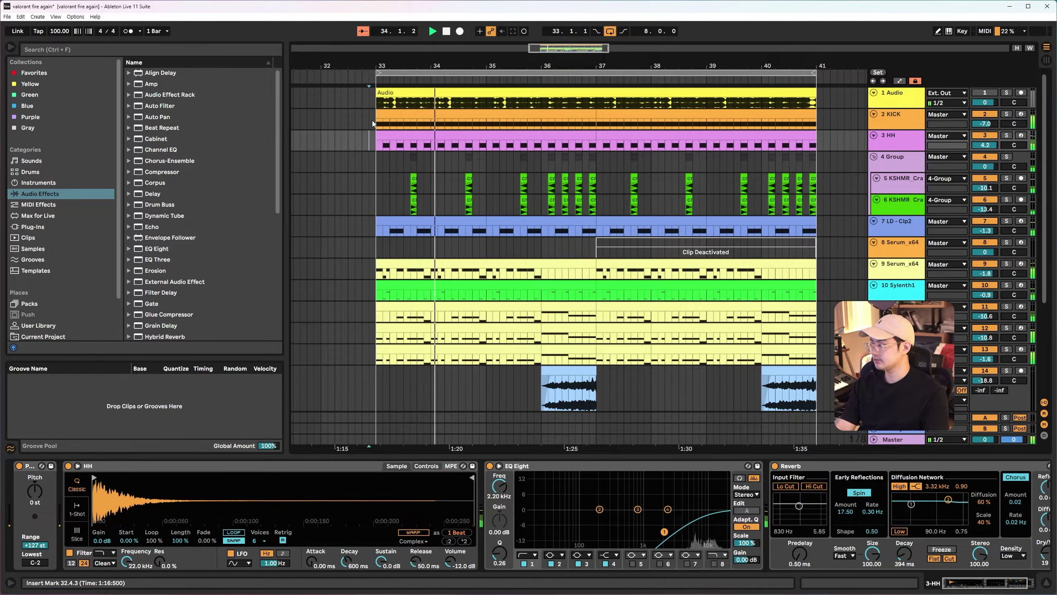
left_click(371, 121)
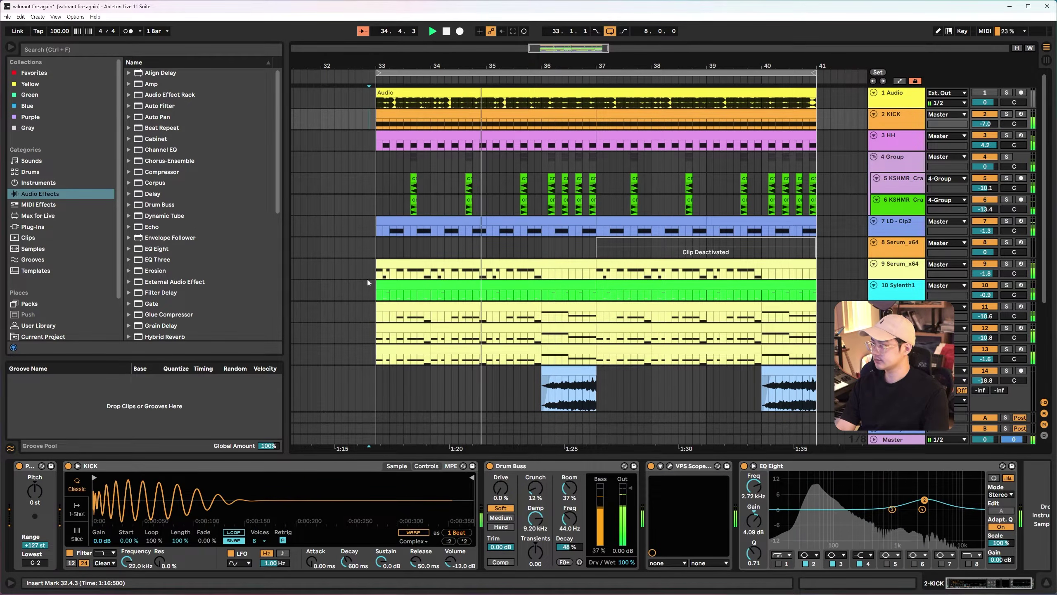
scroll(367, 299, "down", 2)
scroll(368, 300, "down", 5)
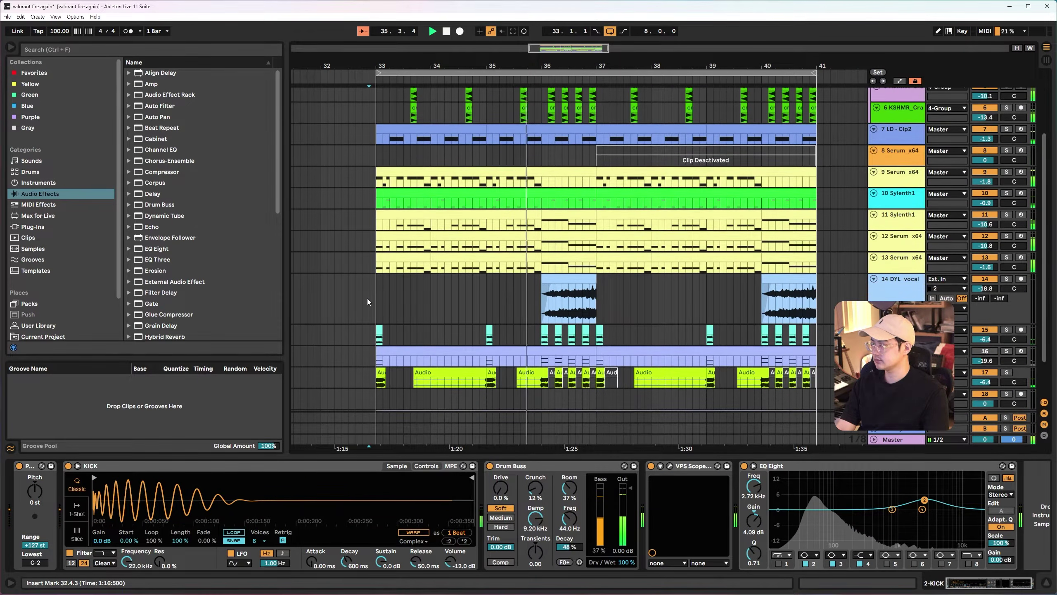
left_click(374, 352)
scroll(374, 354, "down", 1)
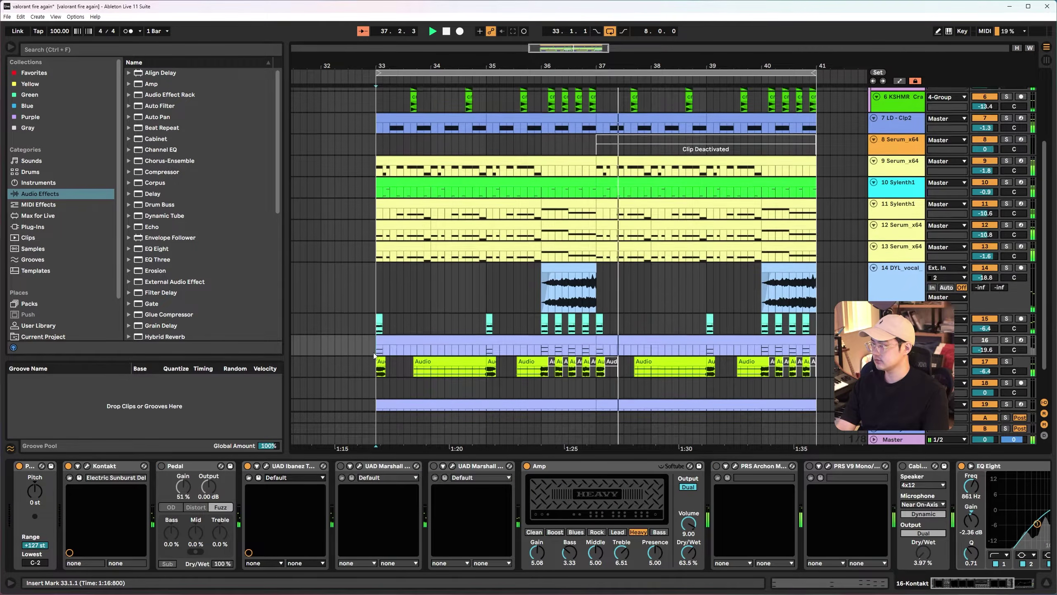
left_click(374, 359)
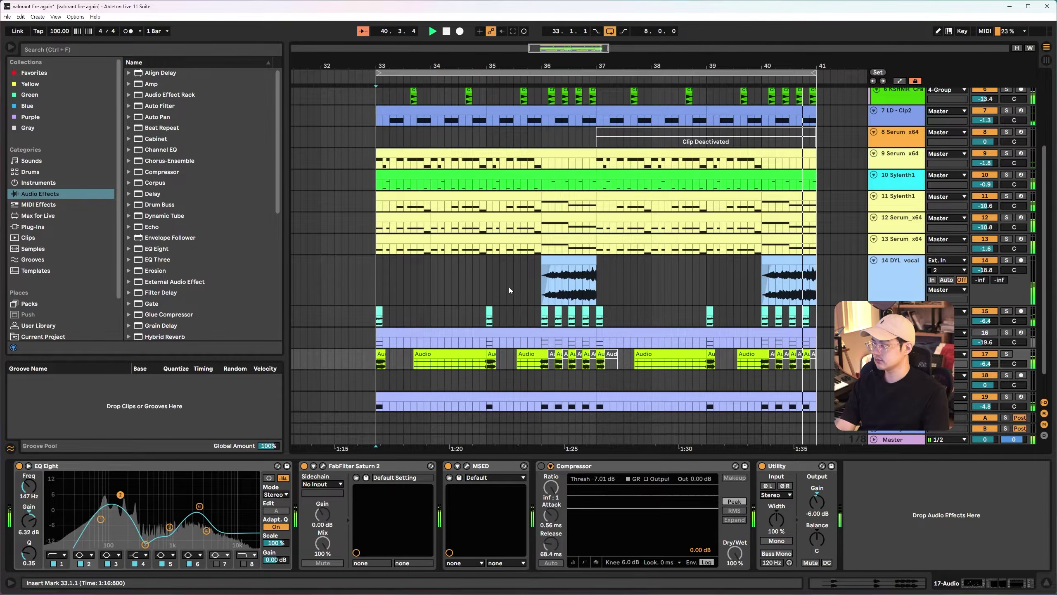
left_click(373, 282)
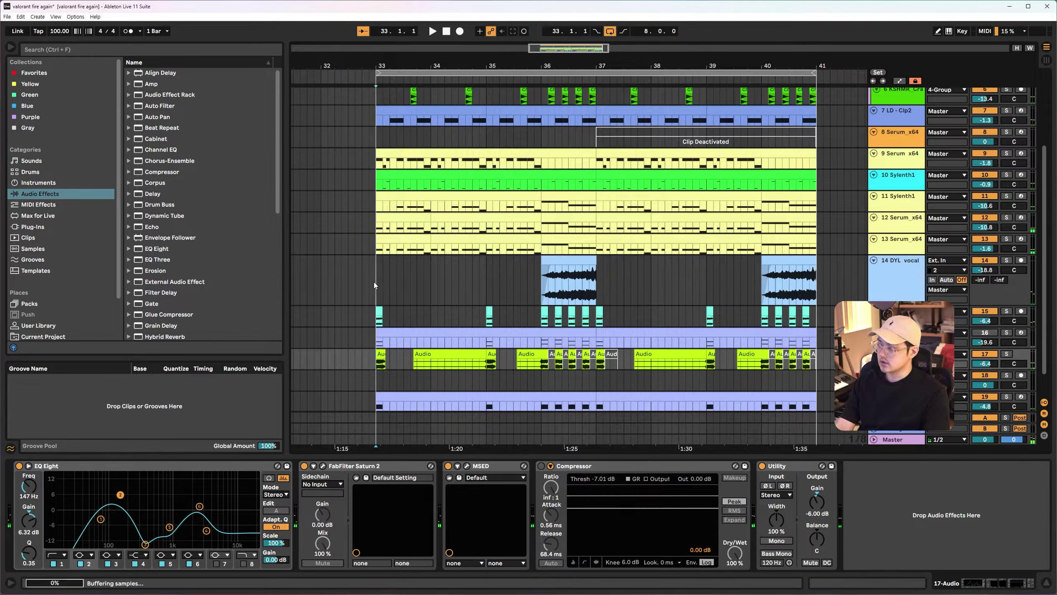
key("space")
Solo synth tracks 9 to 13 and audition them together from bar 33
scroll(706, 290, "up", 3)
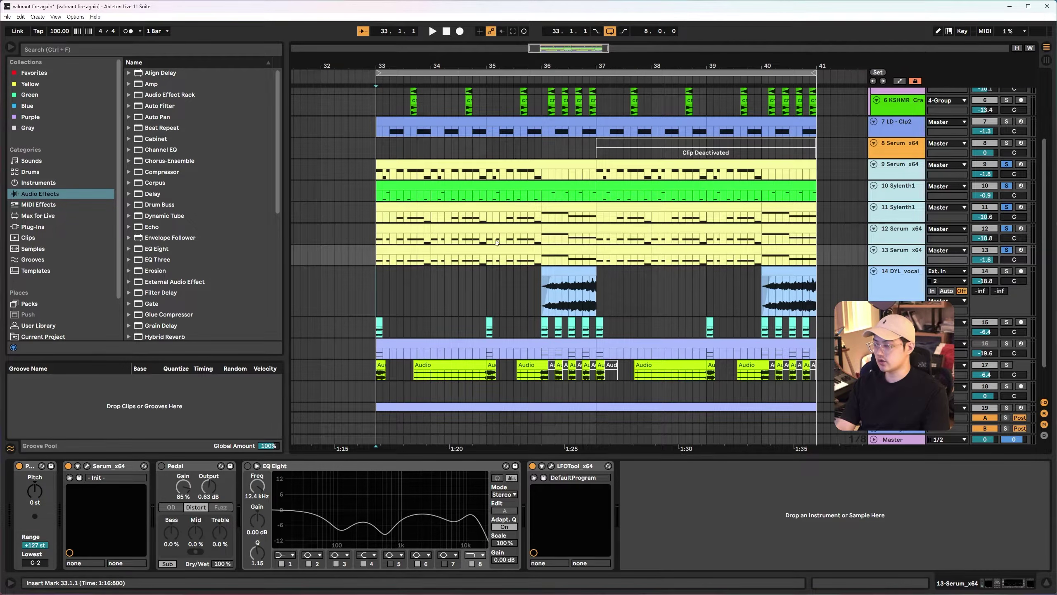
key("space")
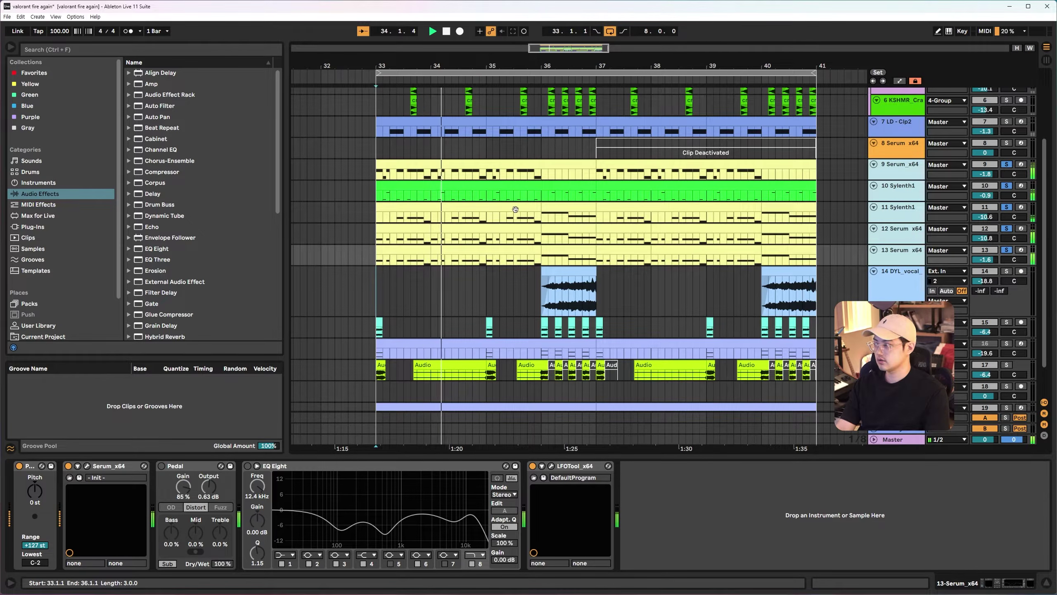
key("s")
Audition track 10 Sylenth1 in solo and switch its solo off
left_click(900, 192)
key("s")
key("space")
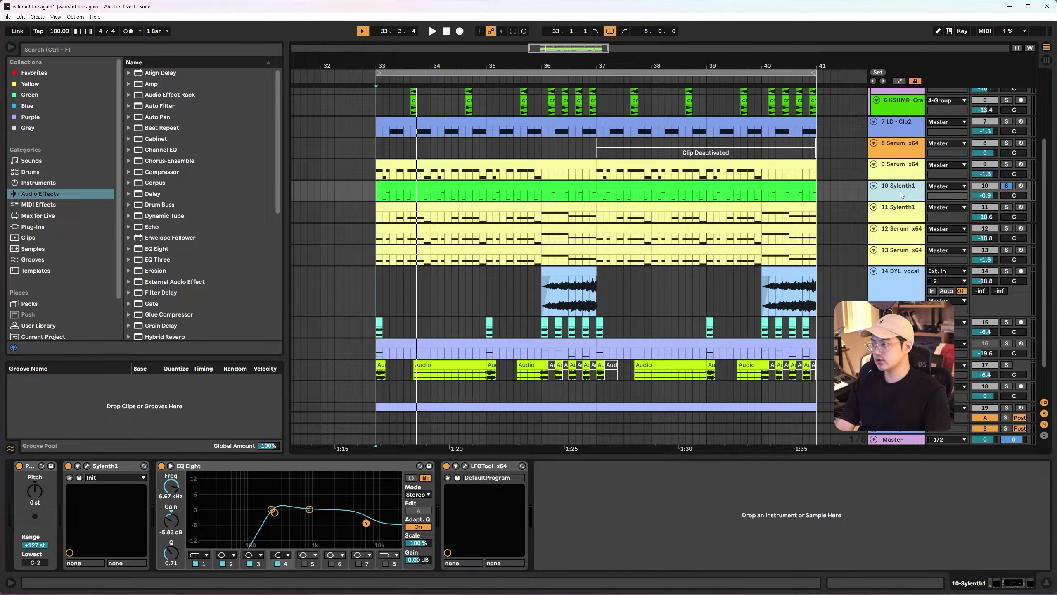
left_click(1006, 186)
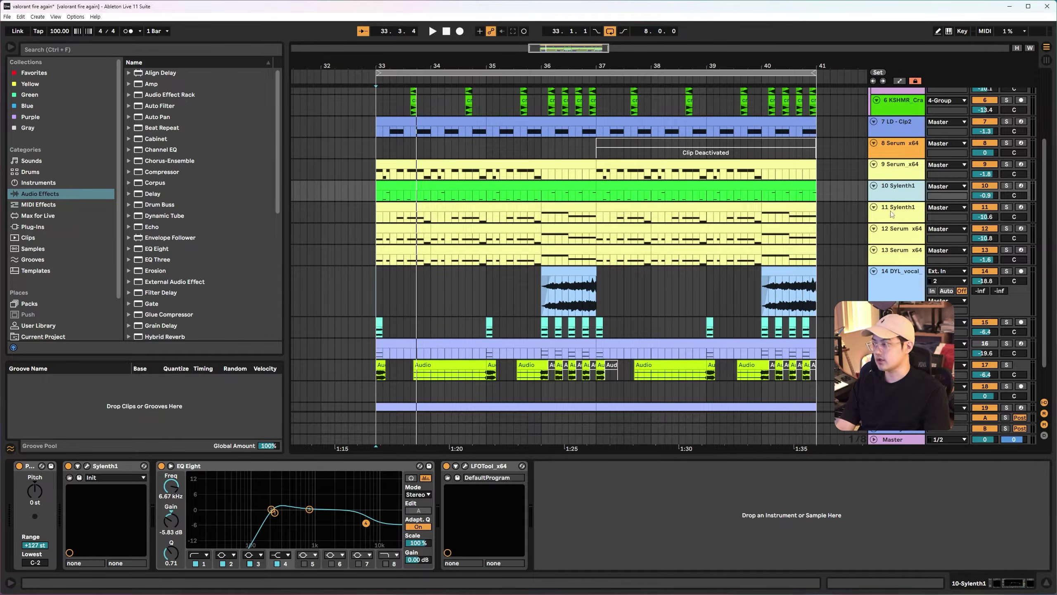
Solo track 9 Serum and audition it from bar 33
left_click(904, 221)
left_click(904, 263)
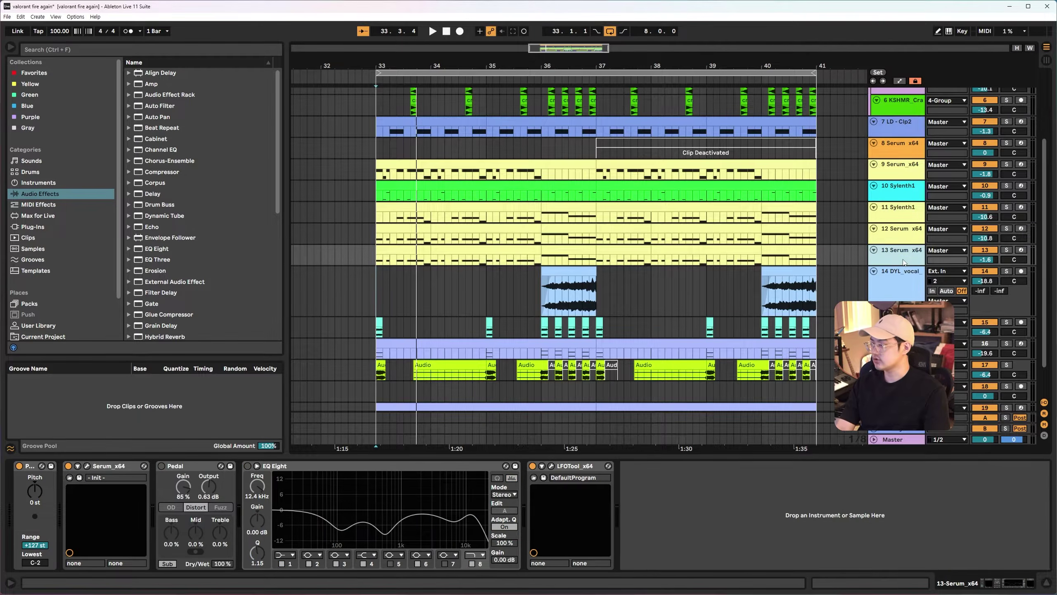
left_click(901, 166)
key("space")
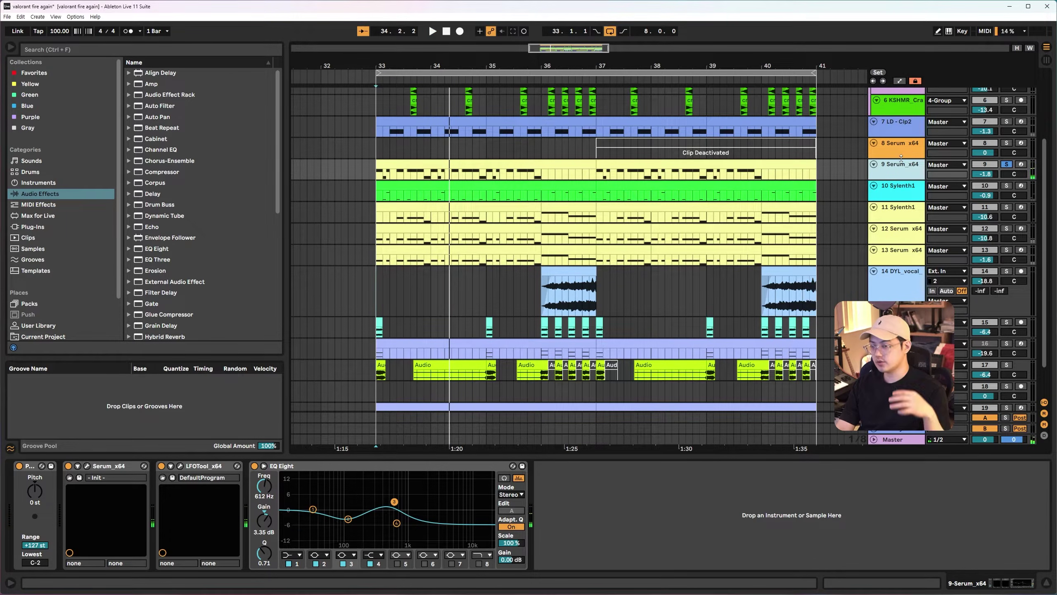
Audition tracks 10 Sylenth1 and 11 Sylenth1 one after the other in solo
left_click(897, 194)
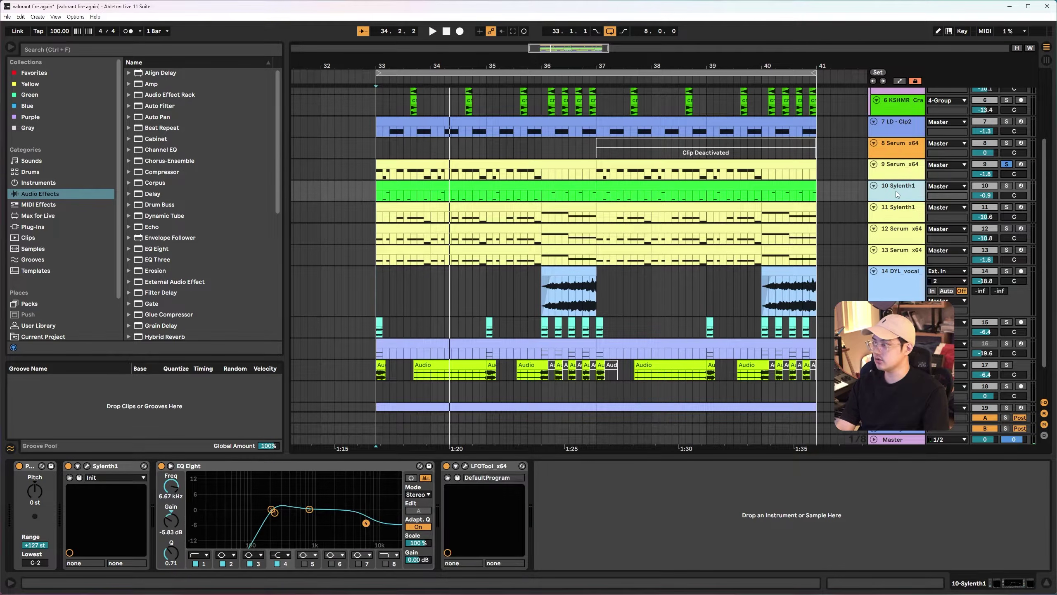
key("space")
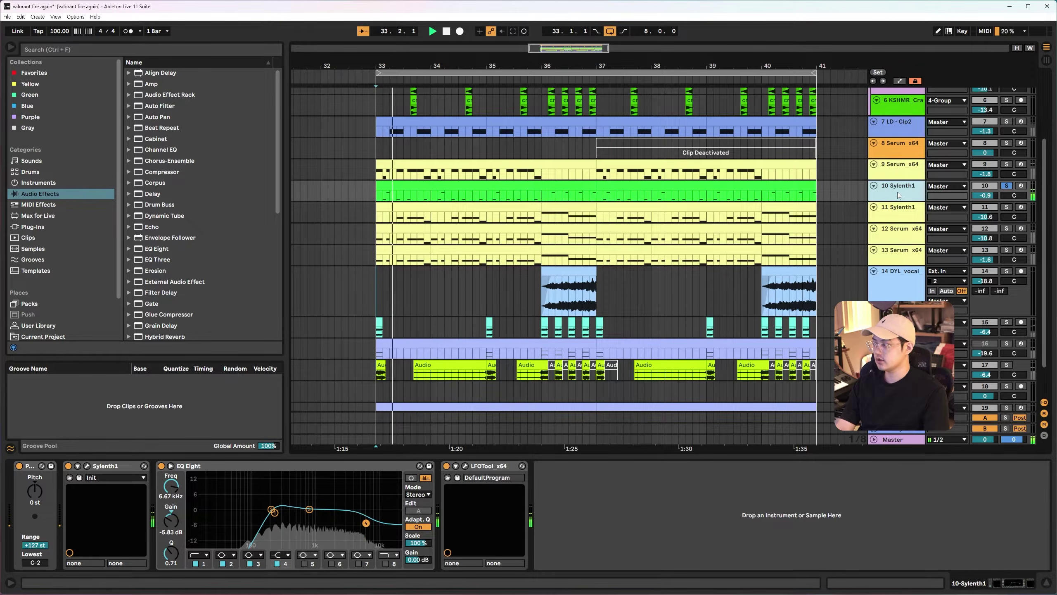
left_click(898, 218)
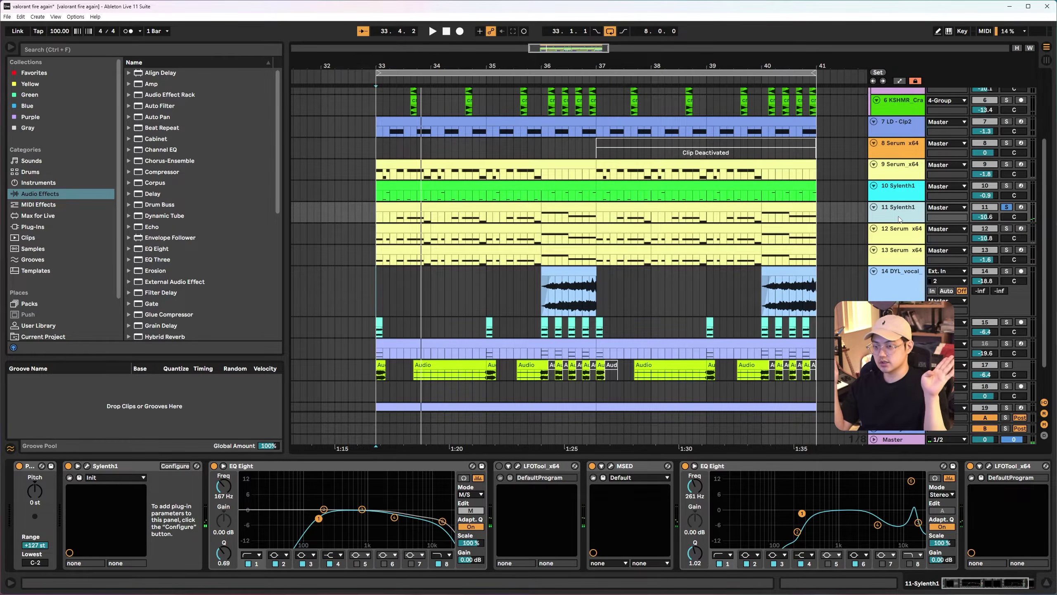
Audition tracks 12 Serum and 13 Serum one after the other in solo
left_click(908, 240)
key("space")
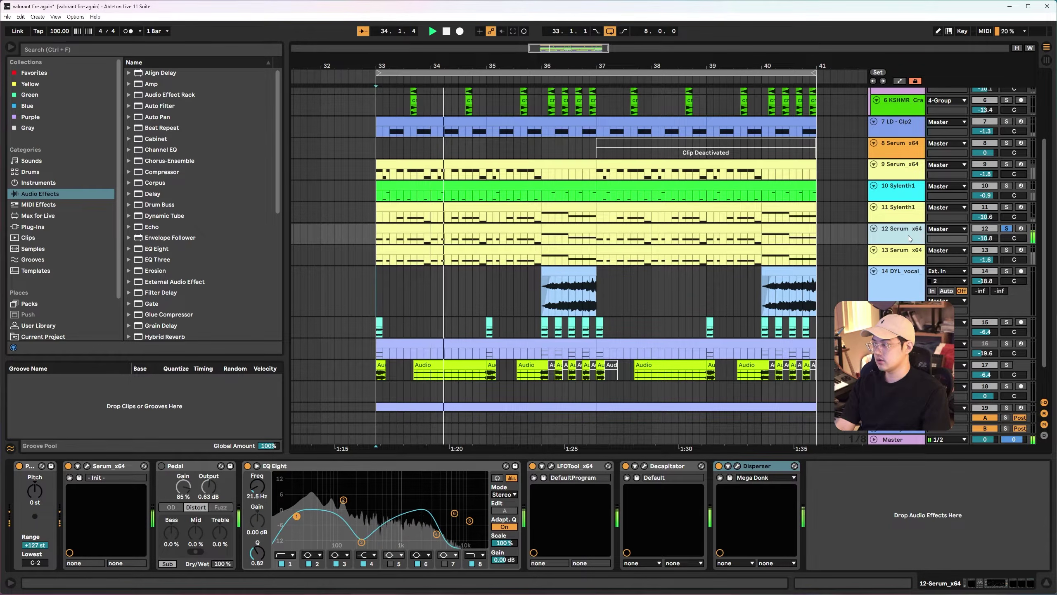
key("space")
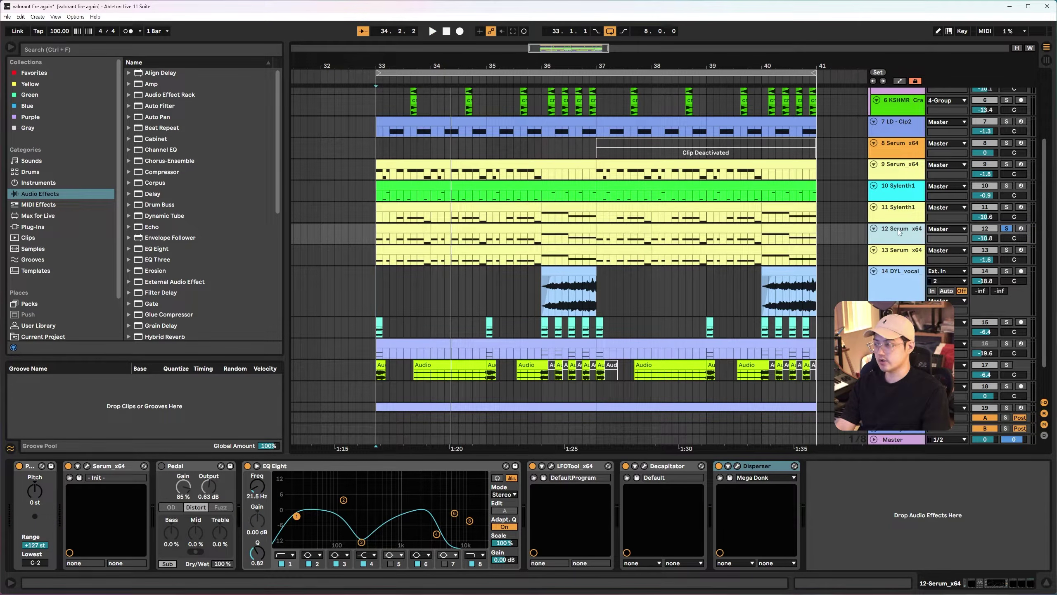
left_click(907, 259)
key("space")
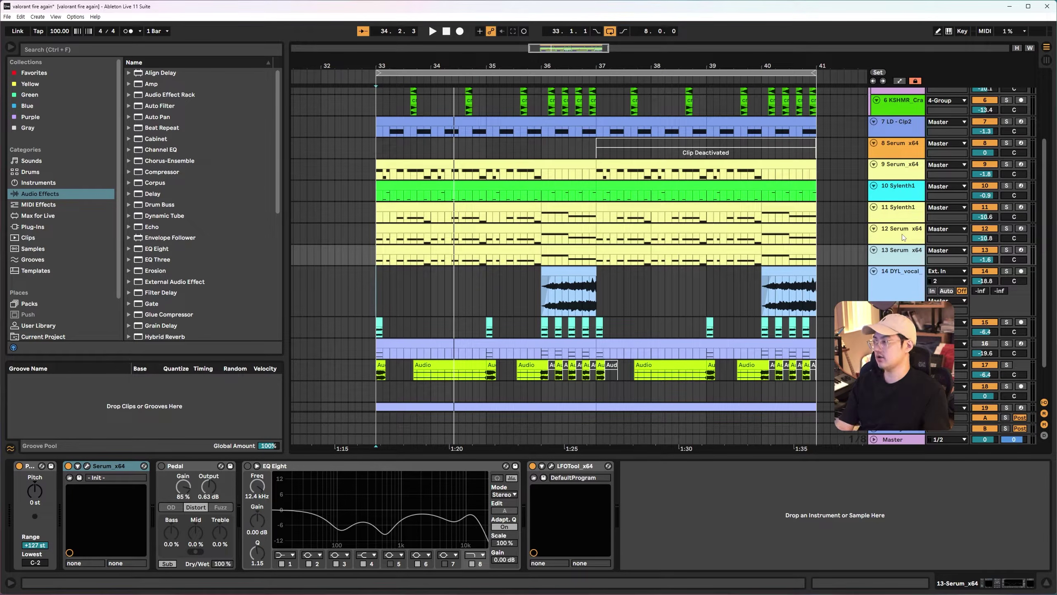
Review the layered synth tracks 9 to 13 and their device chains one by one
left_click(906, 240)
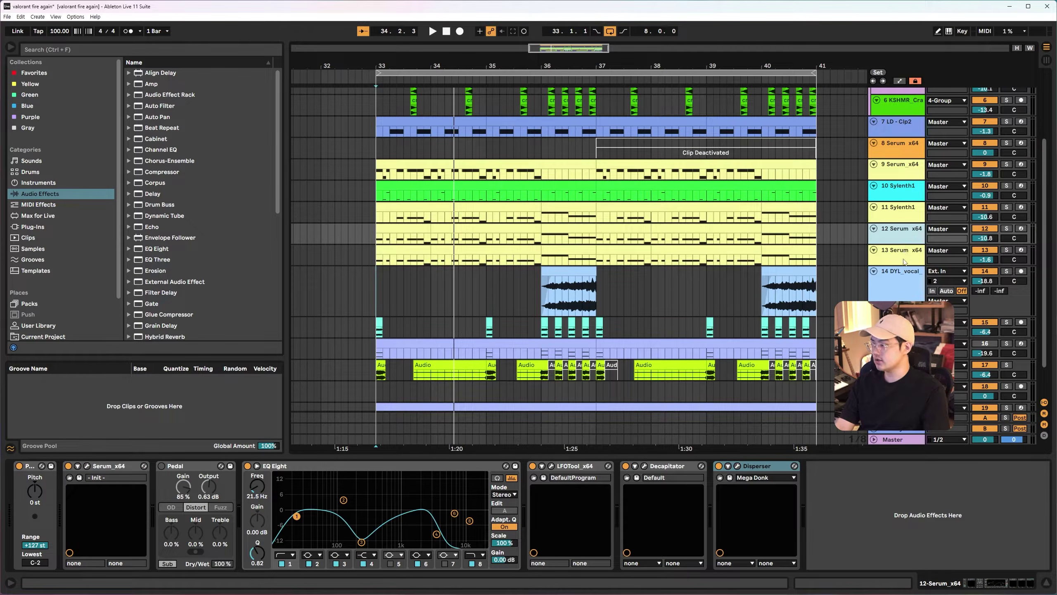
left_click(905, 262)
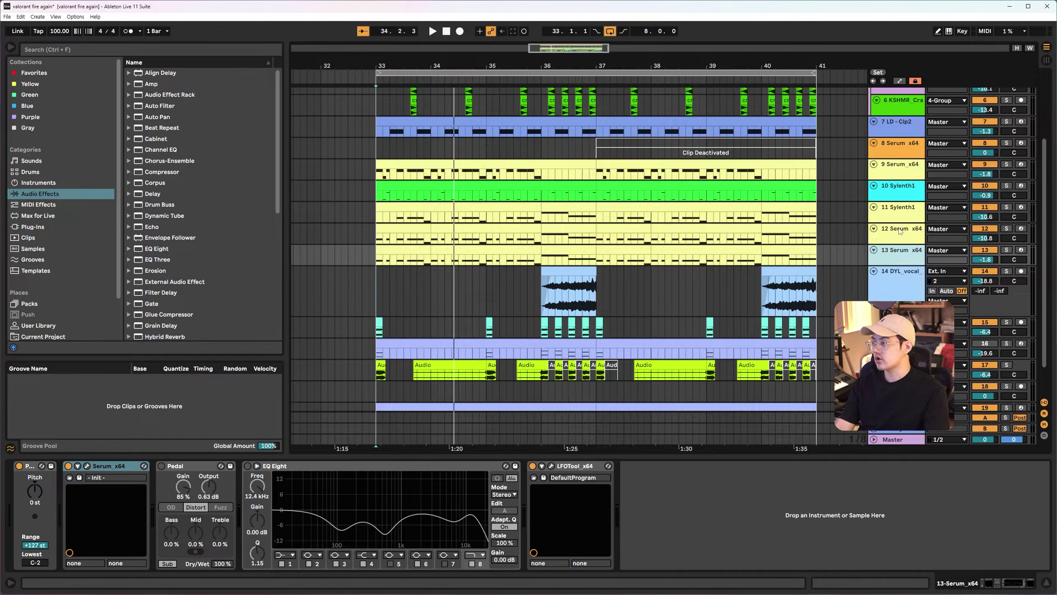
left_click(899, 215)
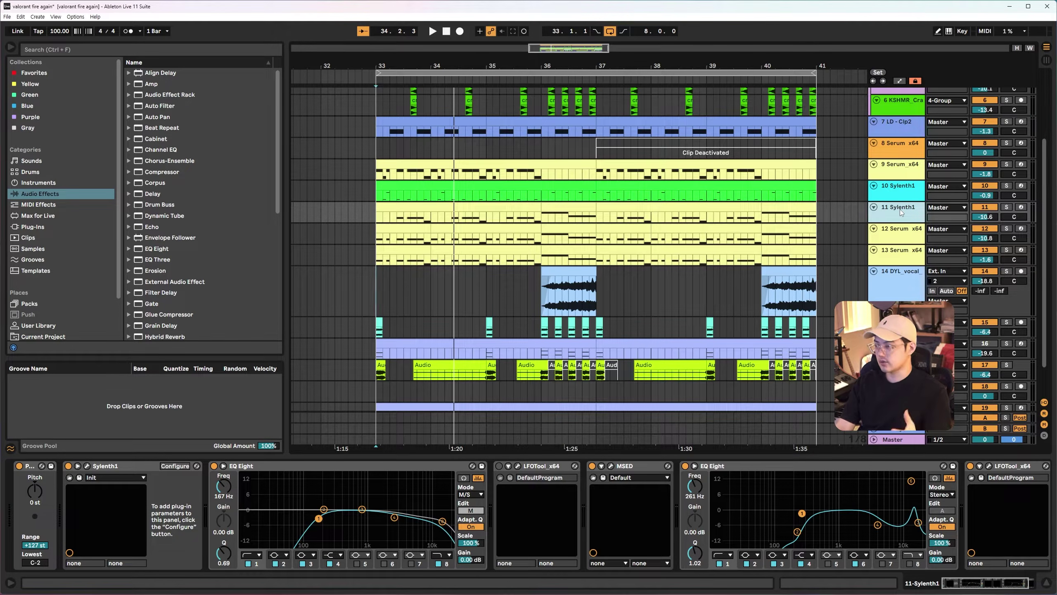
scroll(835, 260, "down", 1)
scroll(836, 259, "down", 1)
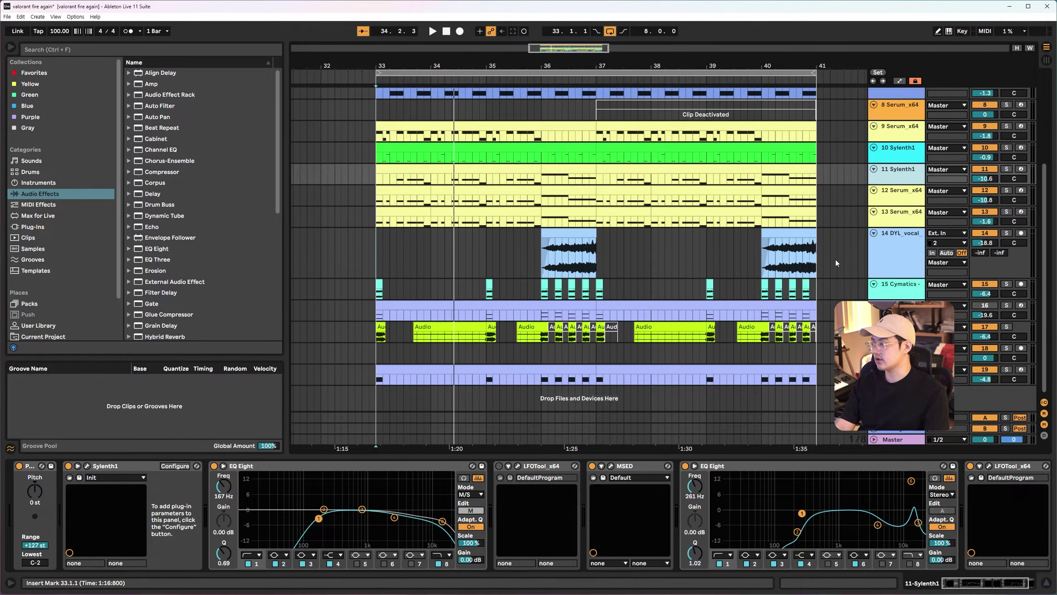
left_click(899, 214)
left_click(900, 176)
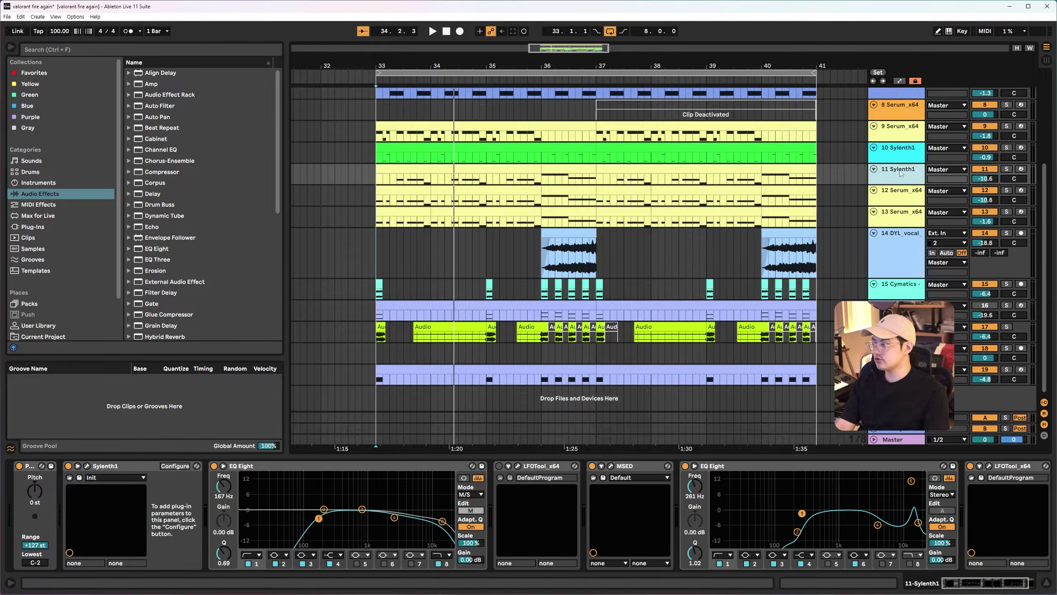
left_click(901, 155)
left_click(902, 133)
Move the solo from track 13 Serum via 15 Cymatics to 17 Audio, and play the 17 Audio track
left_click(1006, 212)
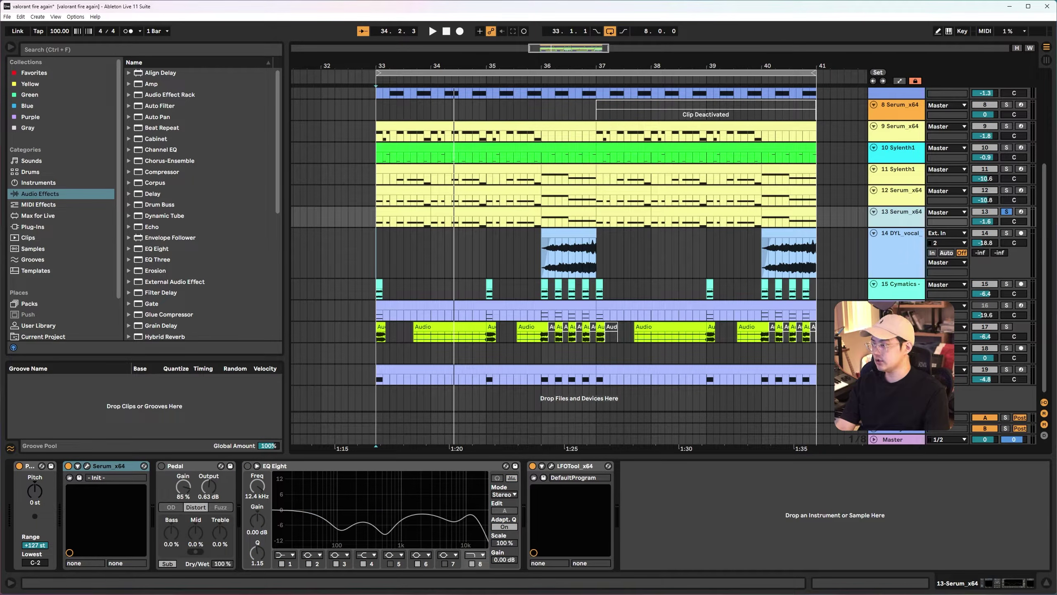
left_click(898, 285)
left_click(1007, 284)
left_click(899, 327)
left_click(1006, 326)
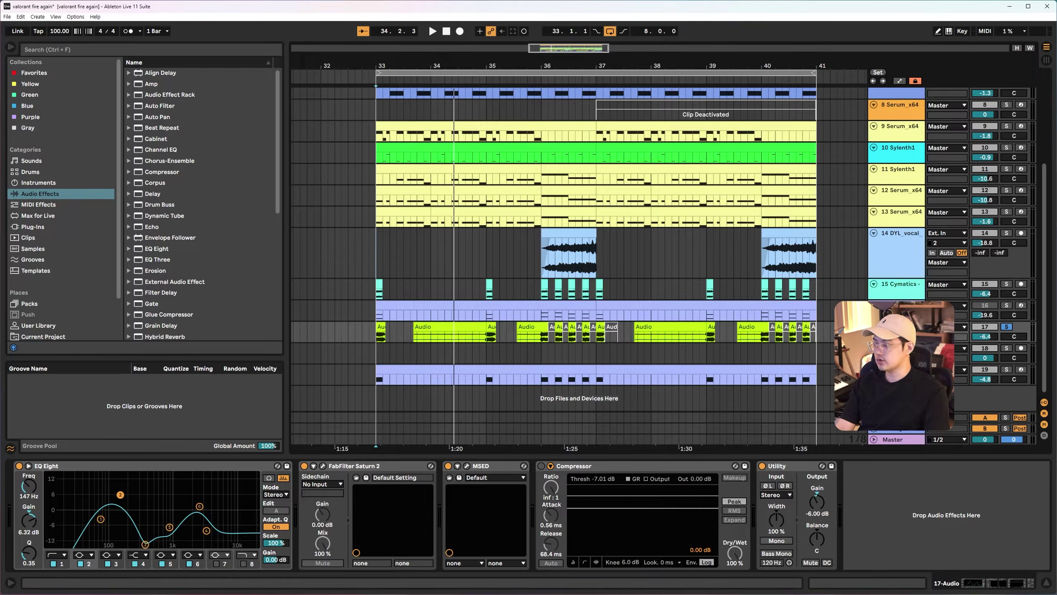
key("space")
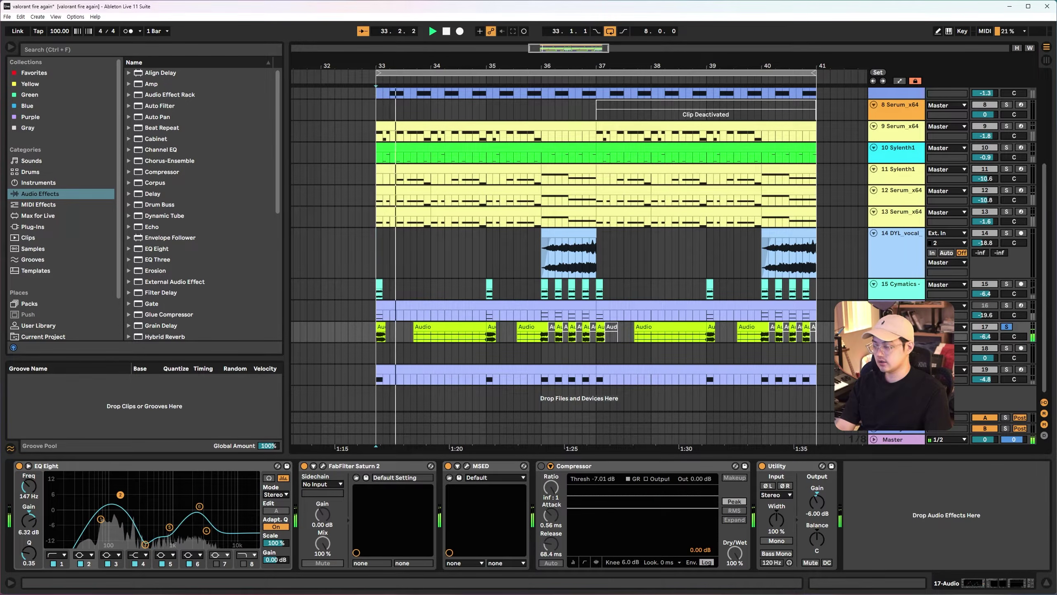
Solo the 16 Kontakt guitar track and audition it with its amp effects chain
left_click(899, 305)
left_click(1007, 305)
key("space")
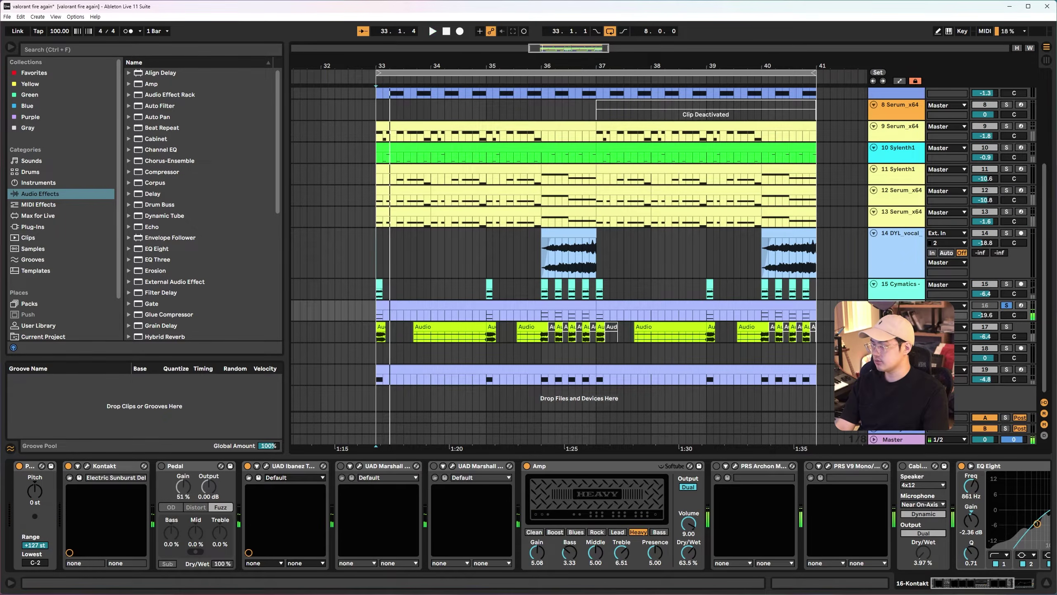
key("space")
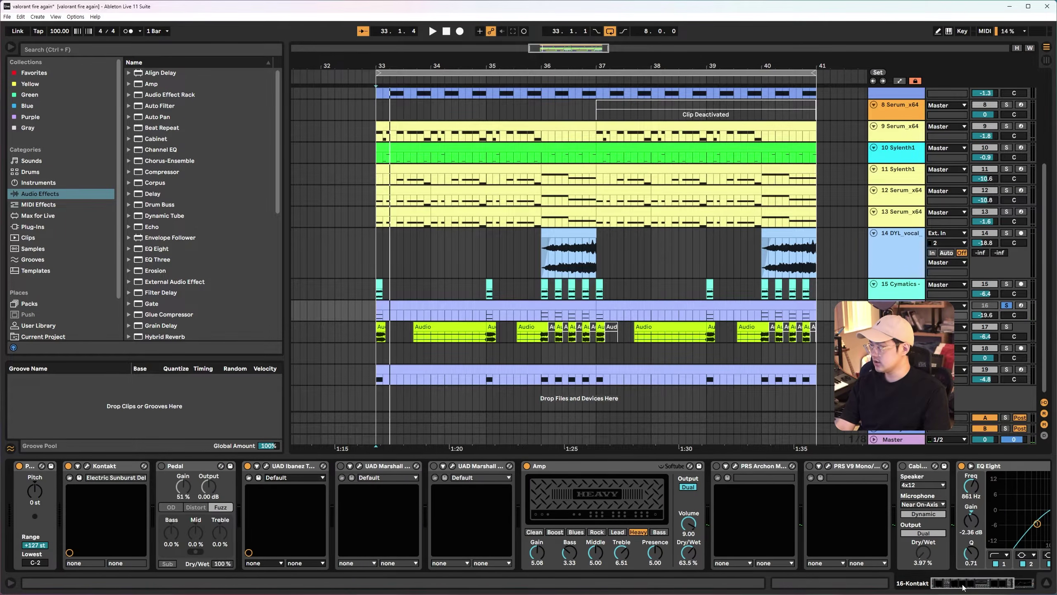
Return the solo to the 17 Audio track
left_click(899, 327)
left_click(1006, 327)
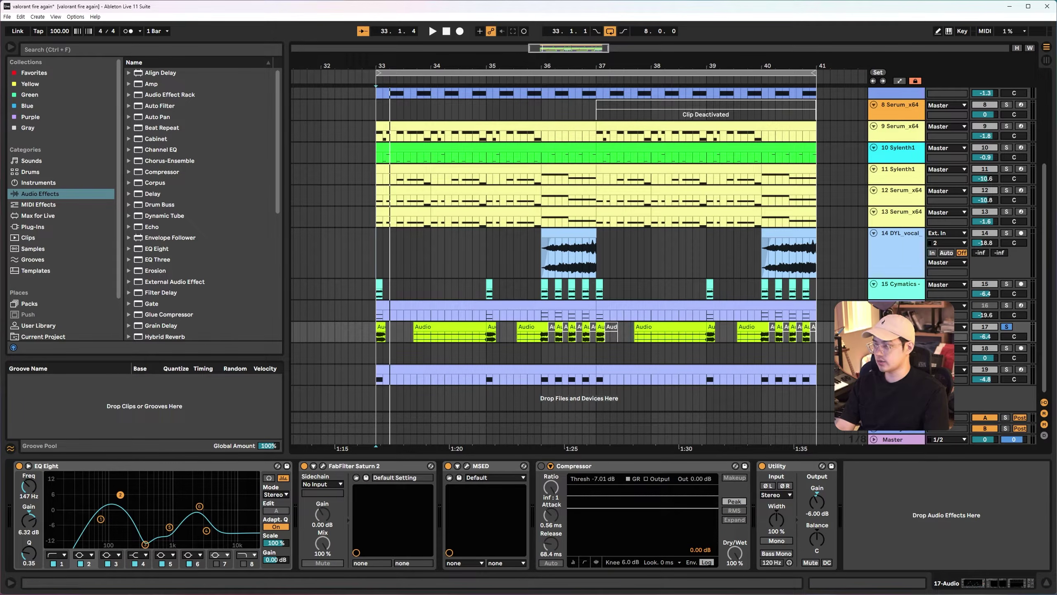
Play the soloed 17 Audio track from bar 33 and clear its solo
key("space")
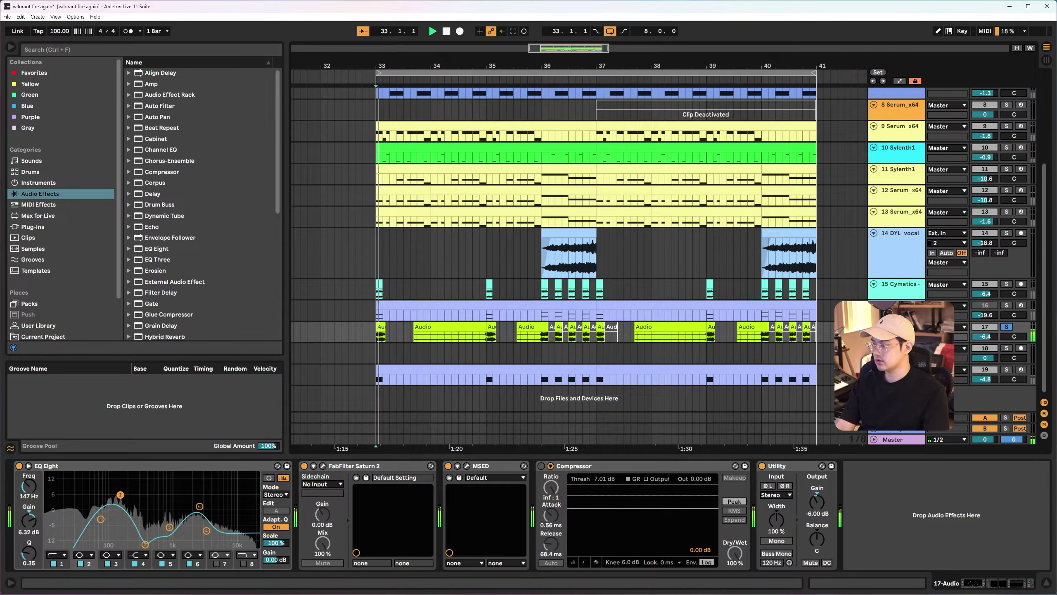
key("space")
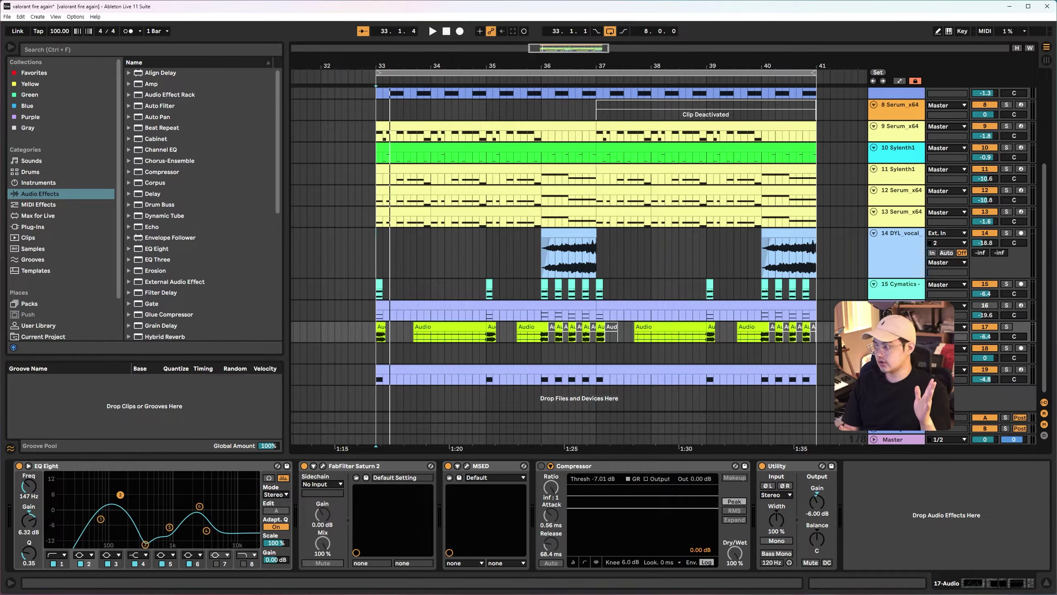
Examine the 16 Kontakt track's guitar chain, including the Amp device and the UAD Ibanez Tube Screamer TS808
key("Up")
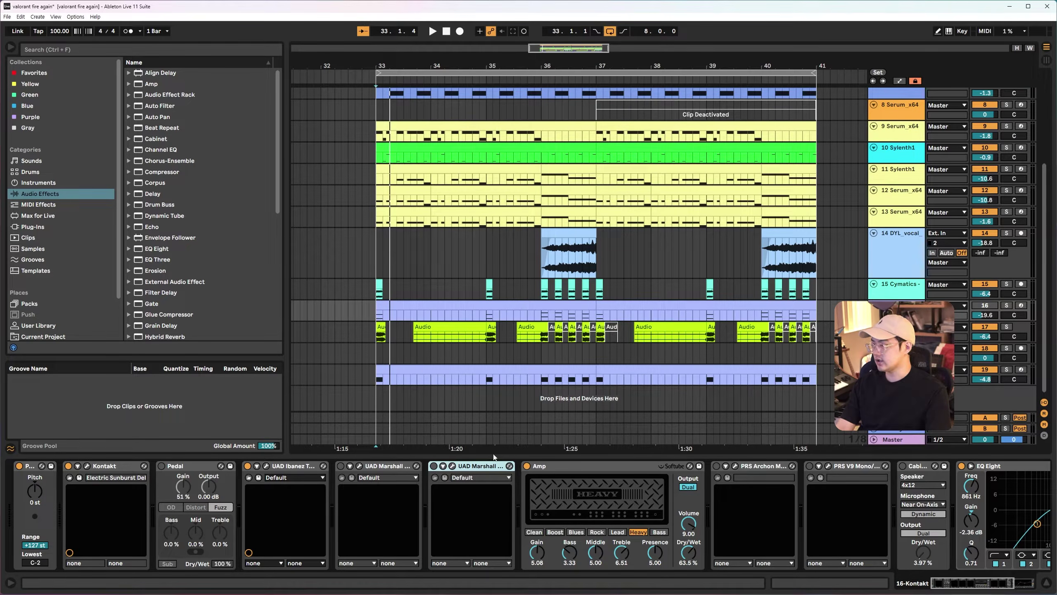
left_click(595, 481)
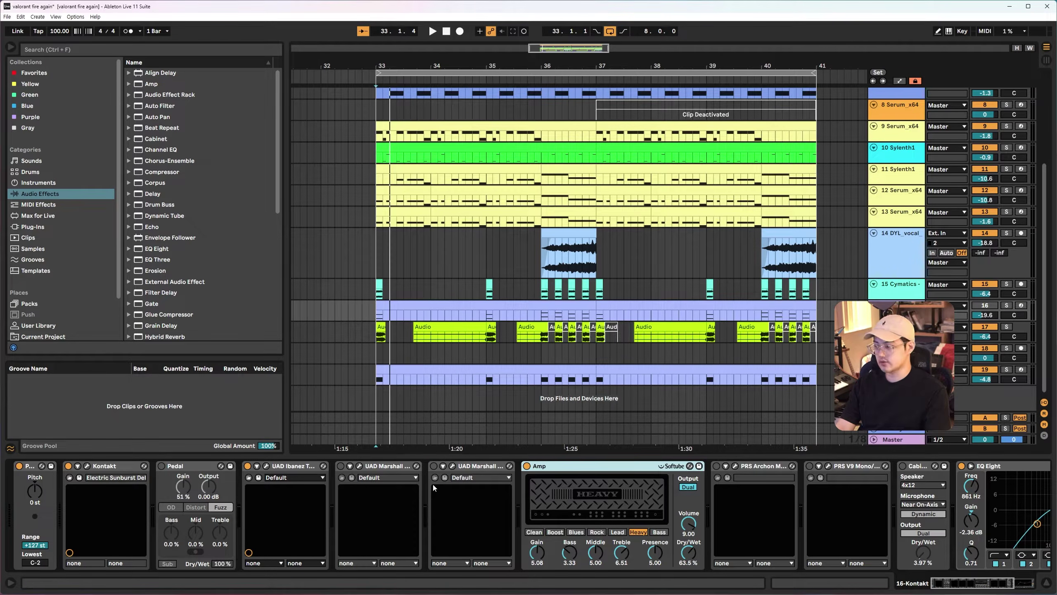
left_click(266, 466)
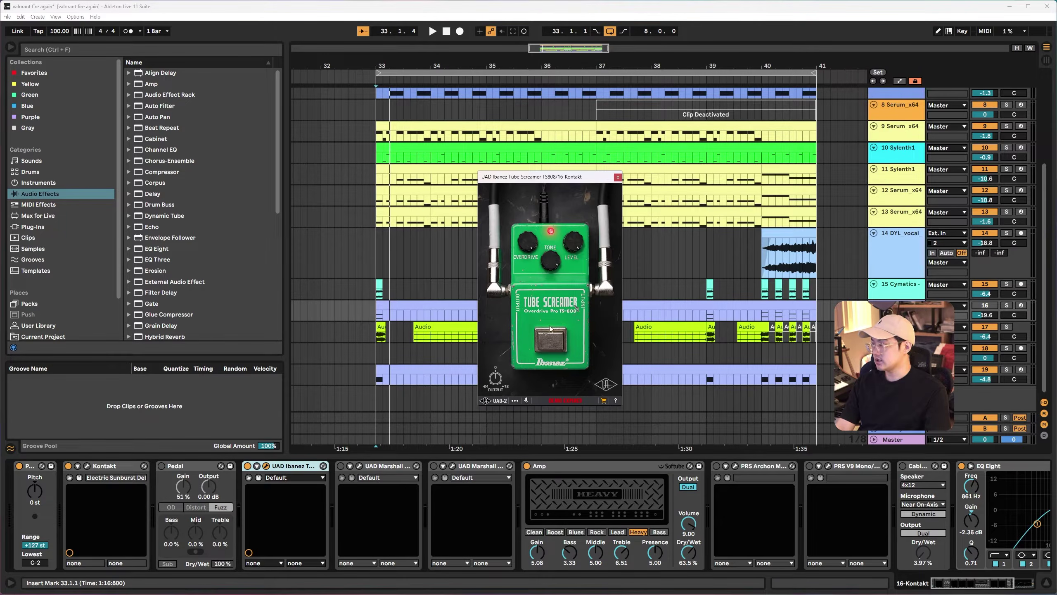
left_click(266, 466)
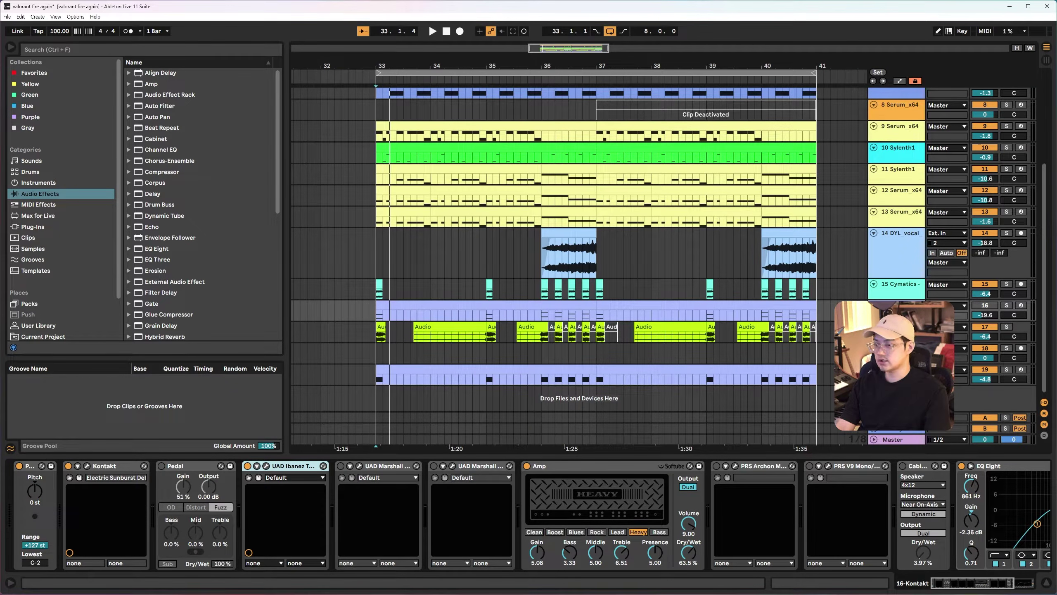
Solo the 17 Audio track, examine its FabFilter Saturn 2 saturation settings, and audition the track
left_click(333, 332)
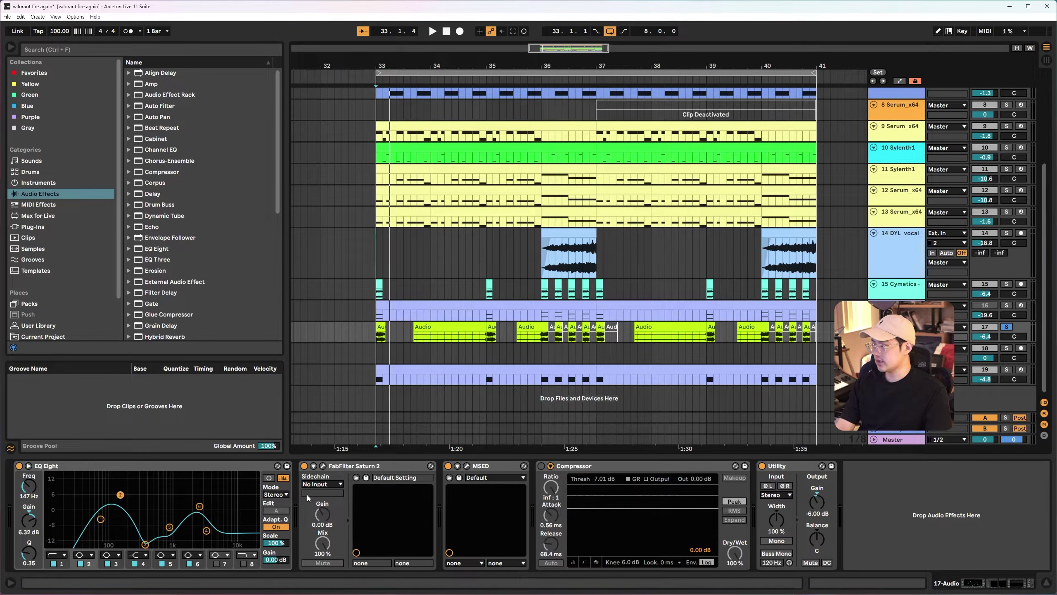
left_click(325, 466)
left_click_drag(827, 152, 179, 170)
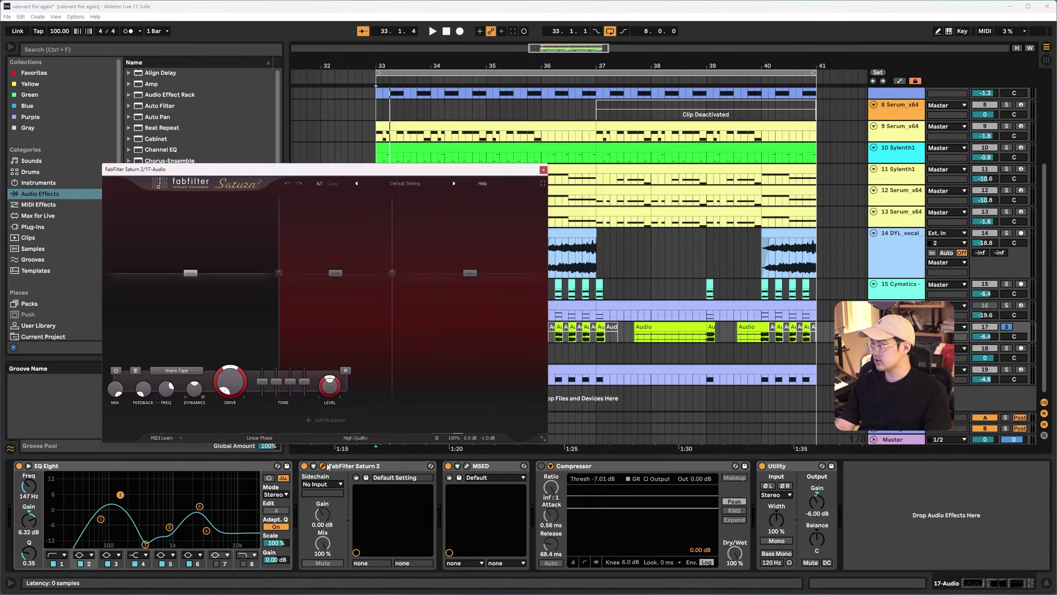
left_click(324, 465)
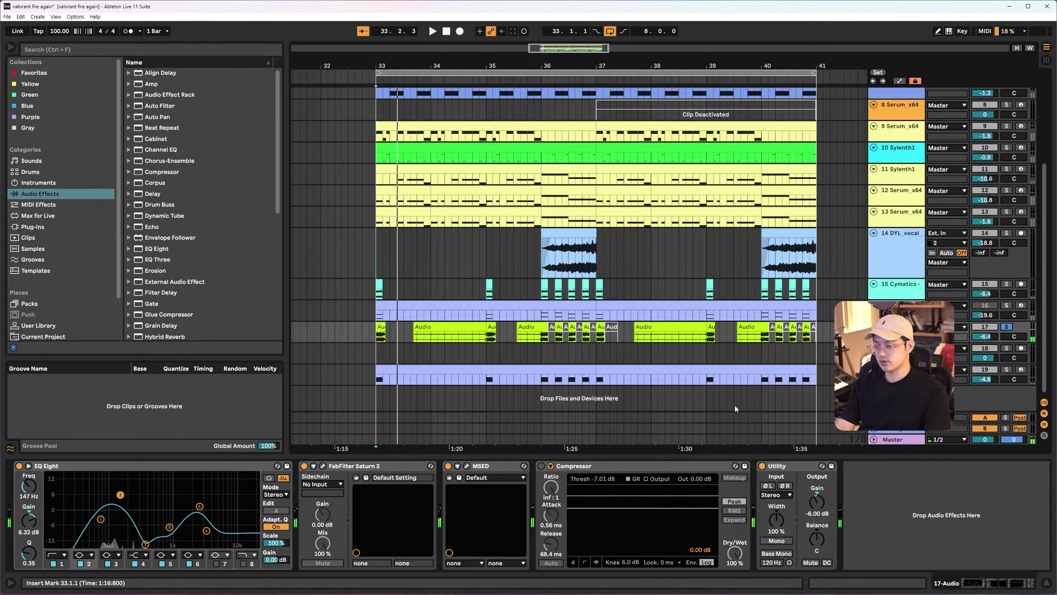
key("space")
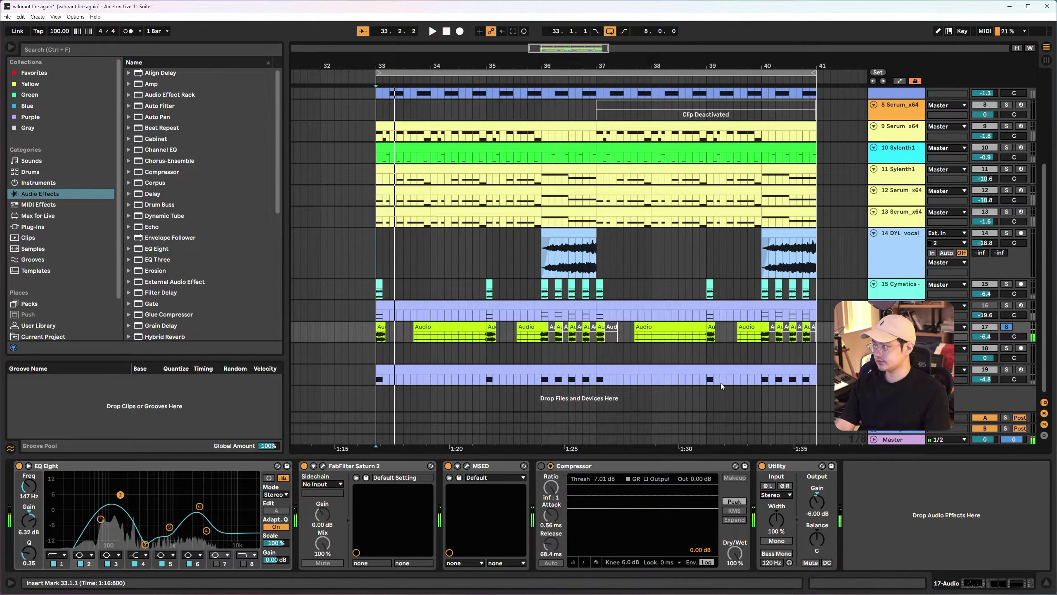
key("space")
Solo and play the 19 Sylenth1 track, and show its device chain
left_click(1006, 369)
key("space")
key("space")
key("space")
key("space")
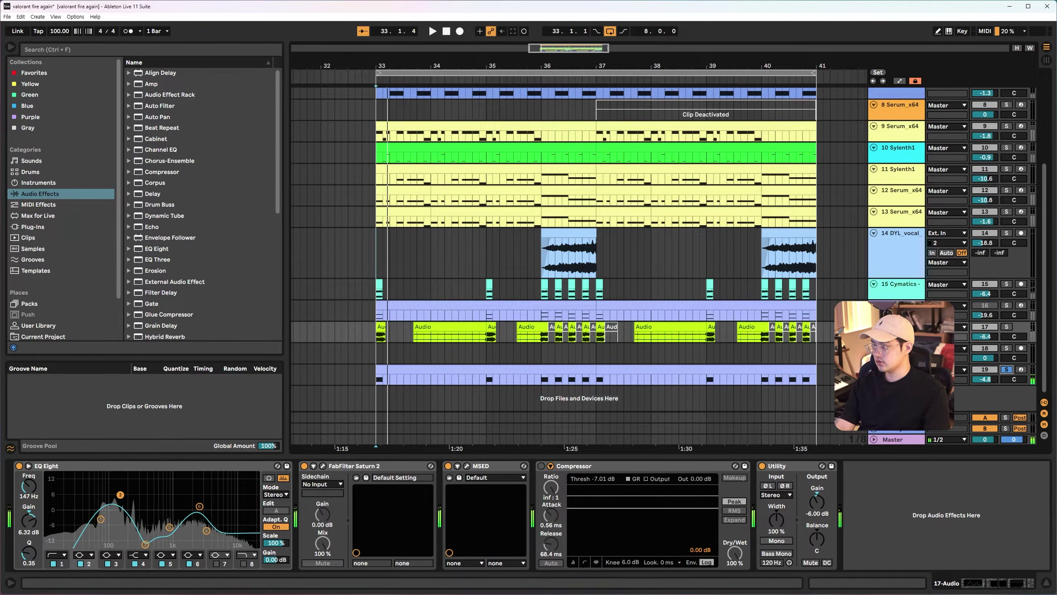
left_click(897, 369)
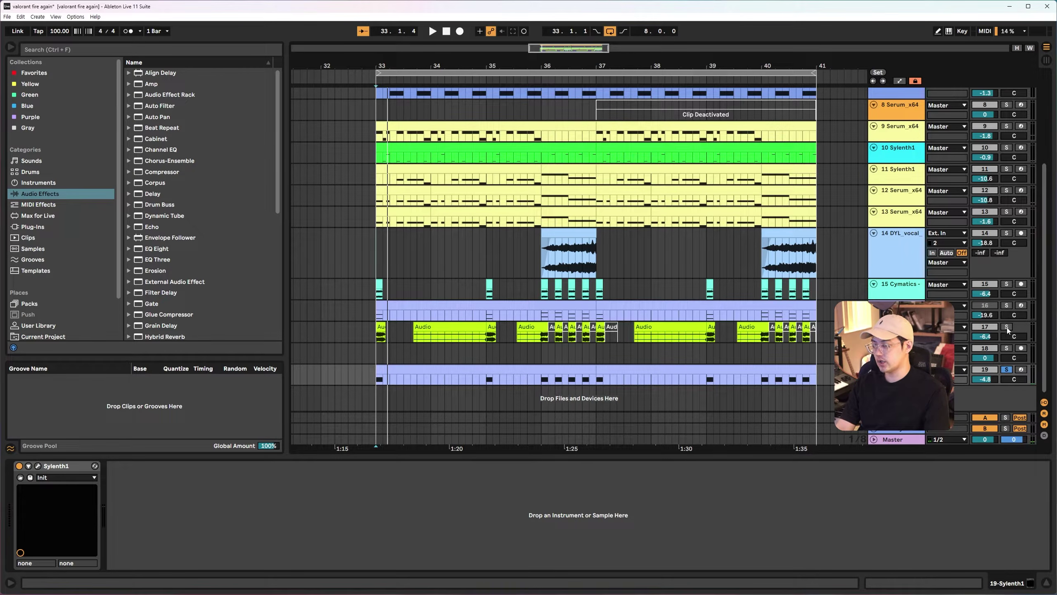
Solo the 17 Audio track together with 19 Sylenth1 and play both, including the section from bar 36
left_click(1006, 327)
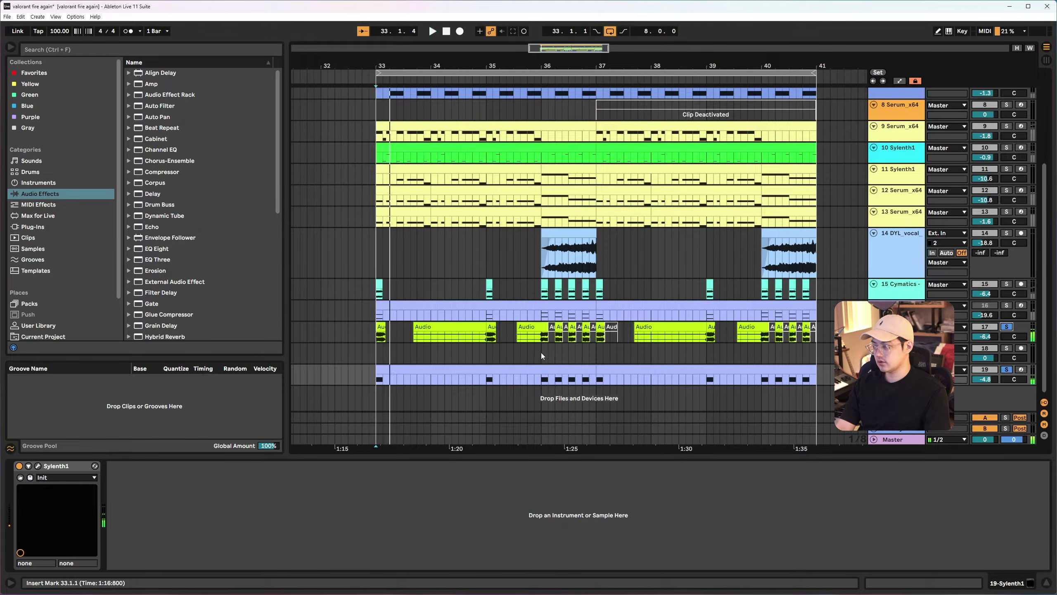
left_click(541, 352)
key("space")
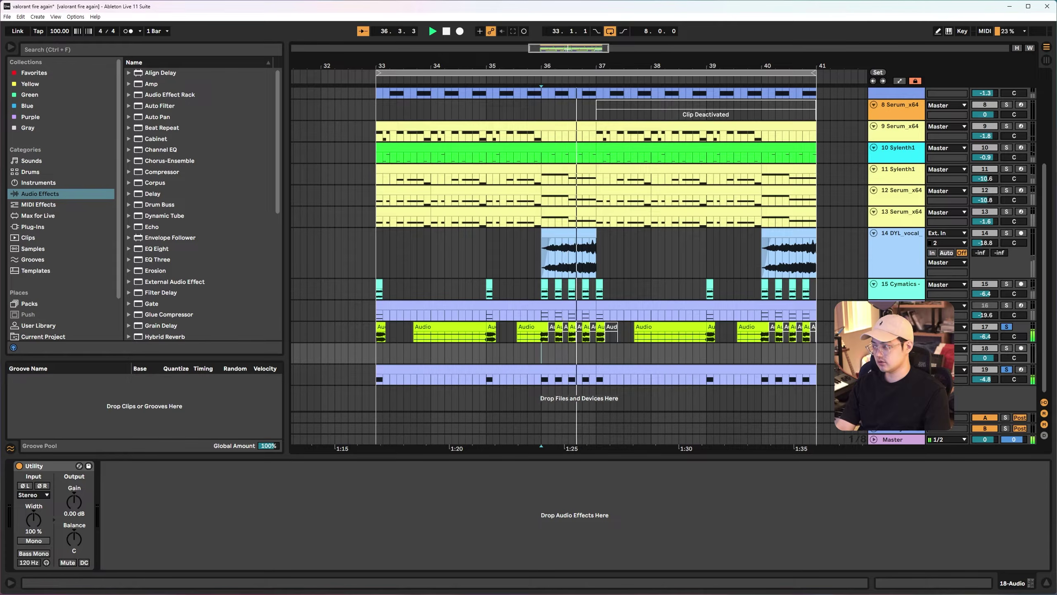
key("space")
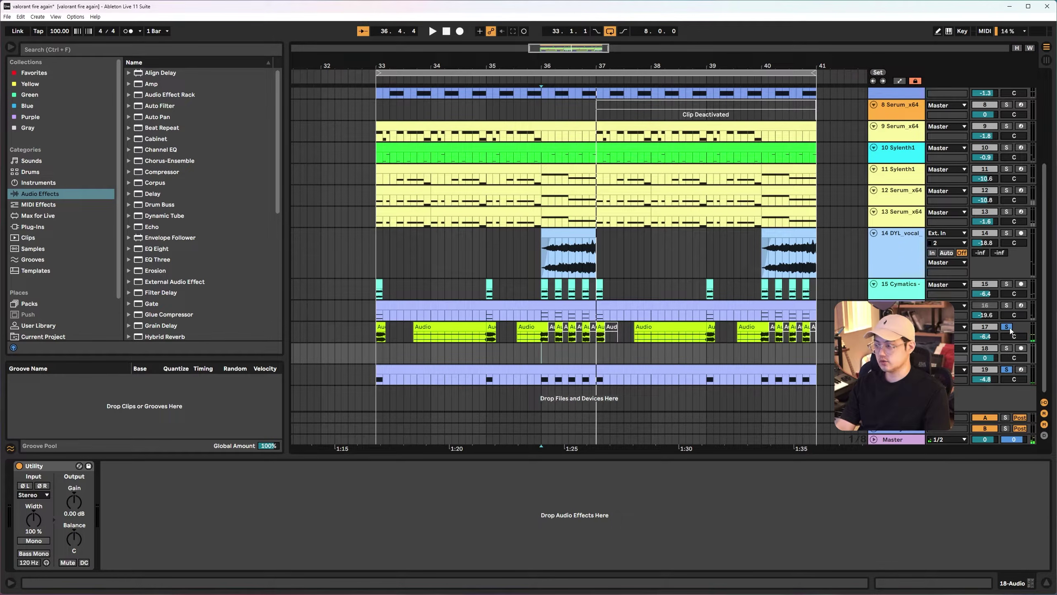
Move the 15 Cymatics crash track up to directly below the 6 KSHMR track
left_click_drag(895, 289, 898, 146)
scroll(838, 196, "up", 3)
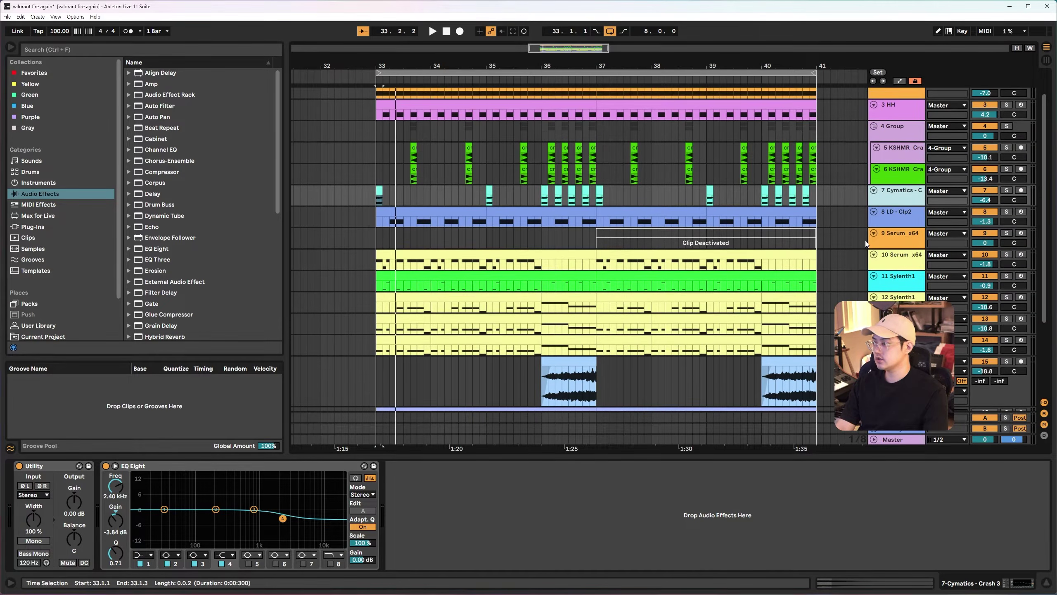
Solo tracks 2 KICK through 8 LD - Clp2 together and play them
left_click(910, 255)
left_click(905, 120, "shift")
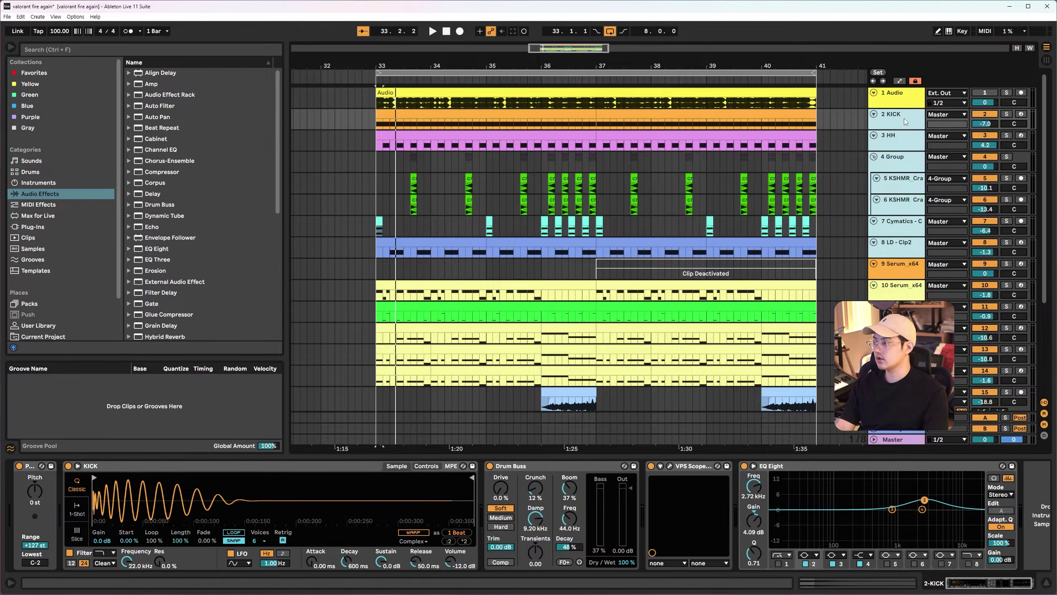
key("space")
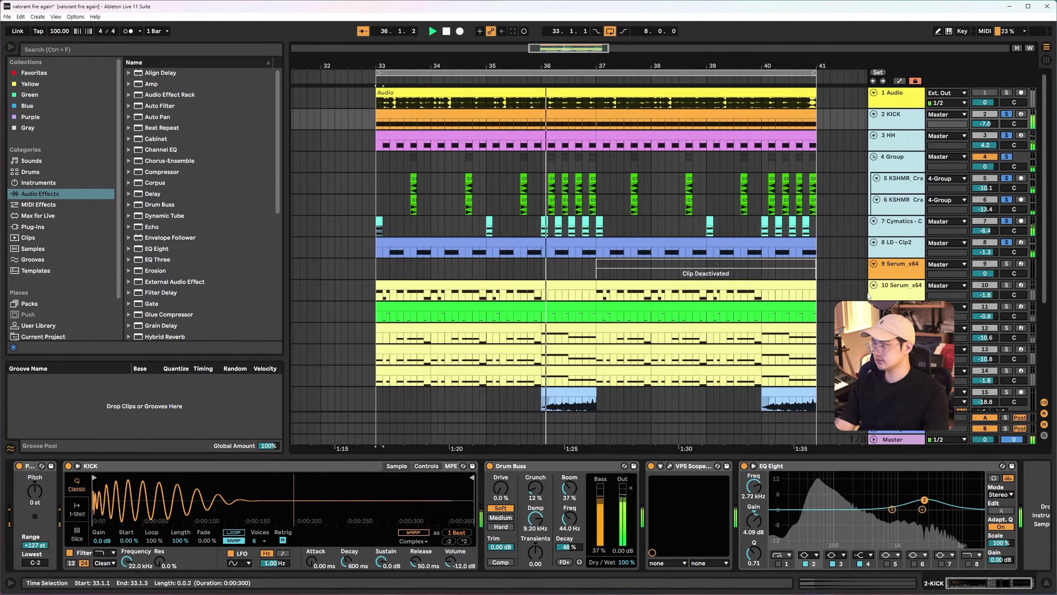
Solo the 7 Cymatics crash track, increase its track height, and play it from bar 33
left_click(906, 225)
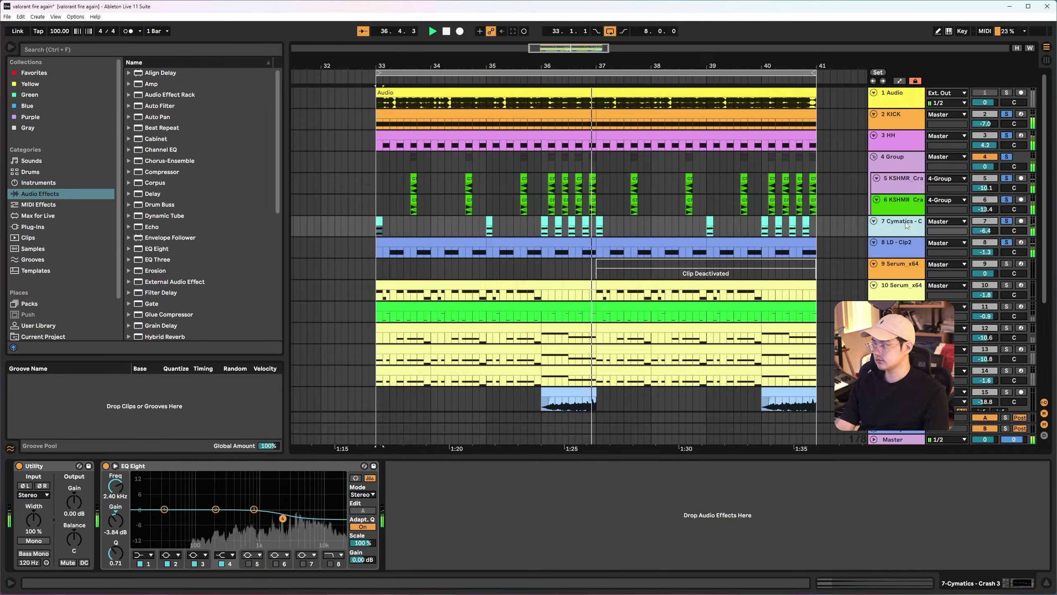
left_click(477, 236)
left_click(899, 231)
left_click_drag(901, 235, 900, 286)
left_click(372, 253)
key("space")
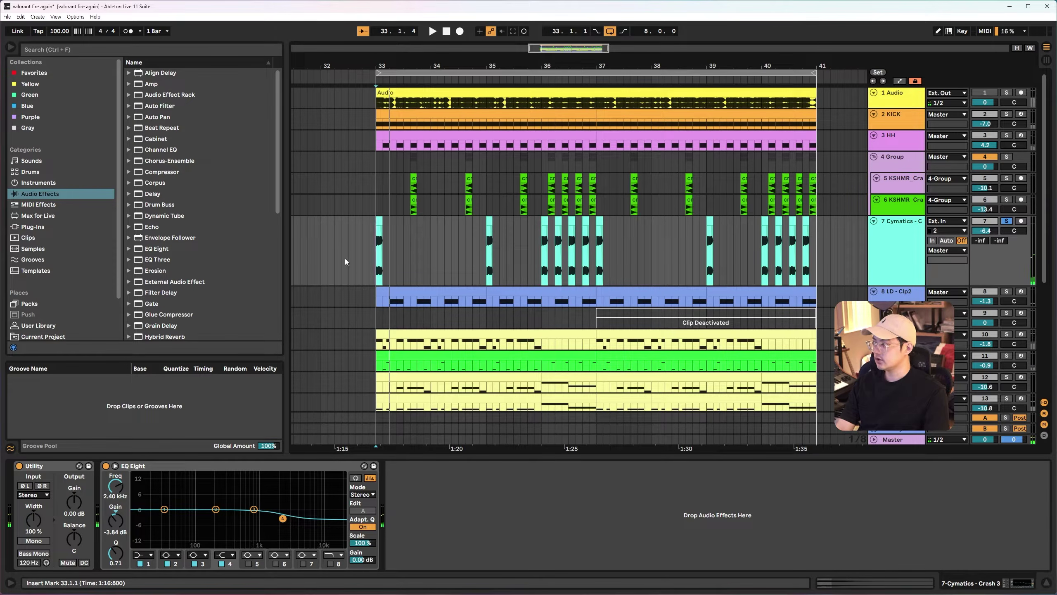
Unsolo the 7 Cymatics crash track, set its volume to -5.4 dB, and play the full mix
scroll(415, 263, "down", 5)
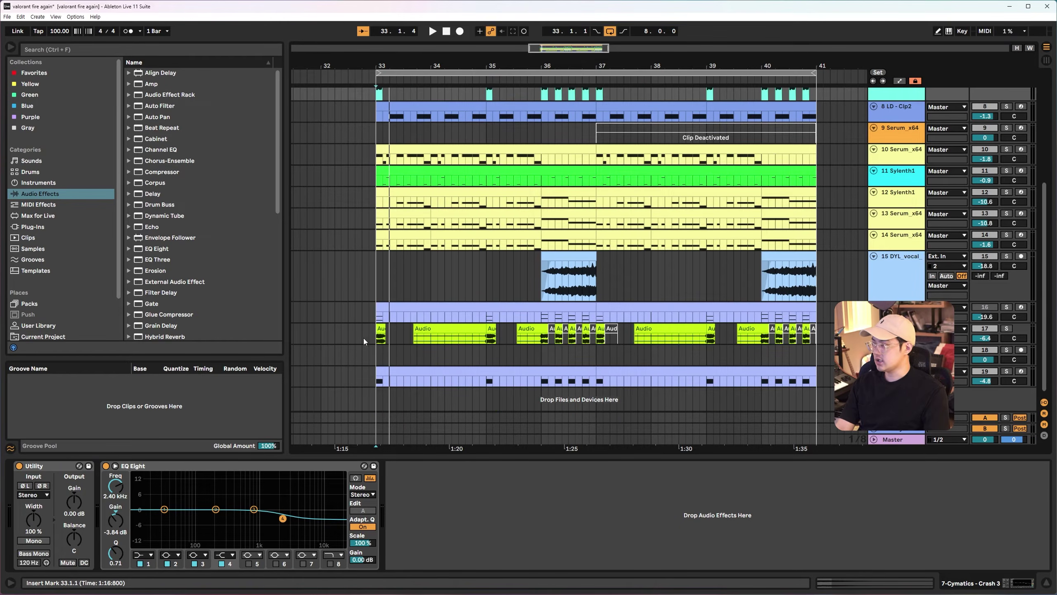
scroll(553, 344, "up", 2)
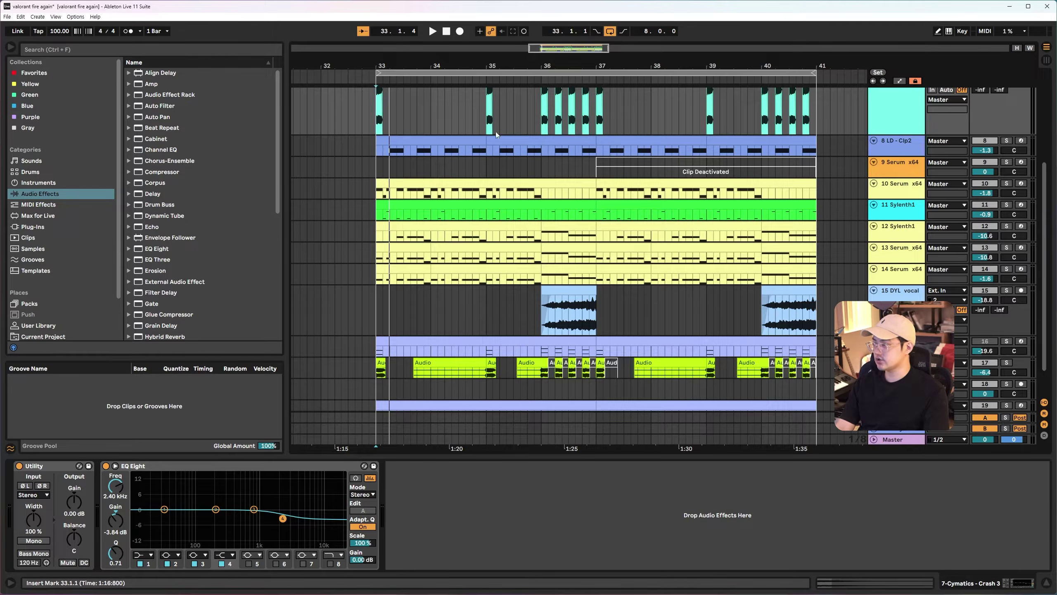
scroll(489, 132, "up", 4)
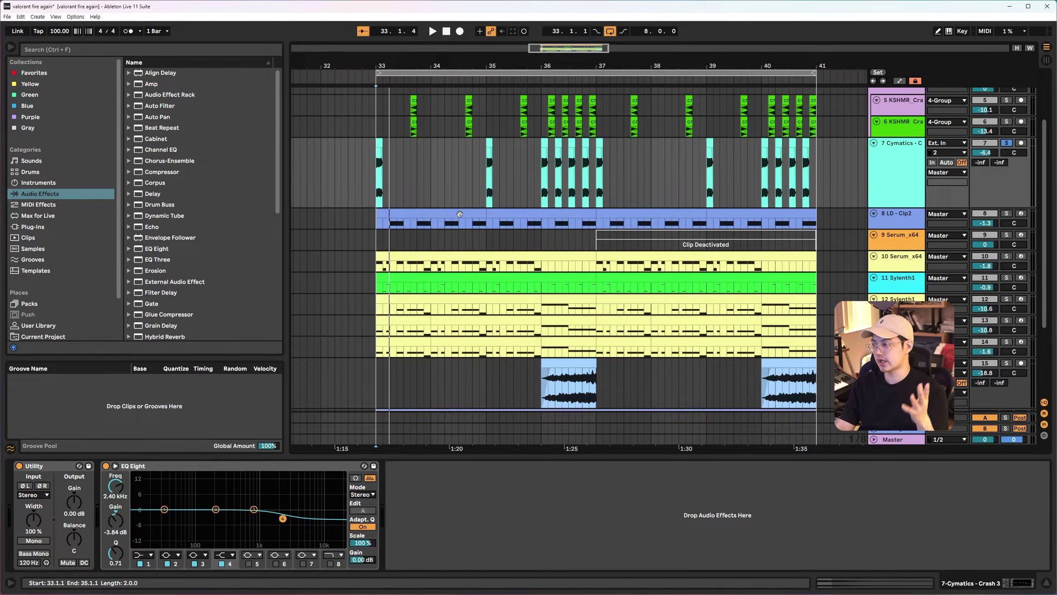
left_click(1006, 143)
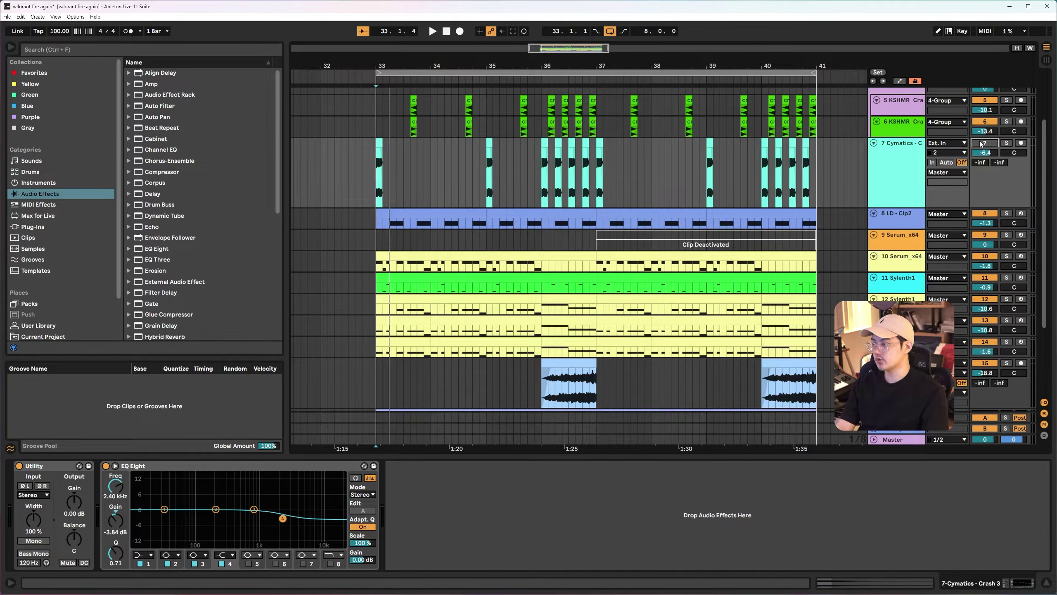
key("space")
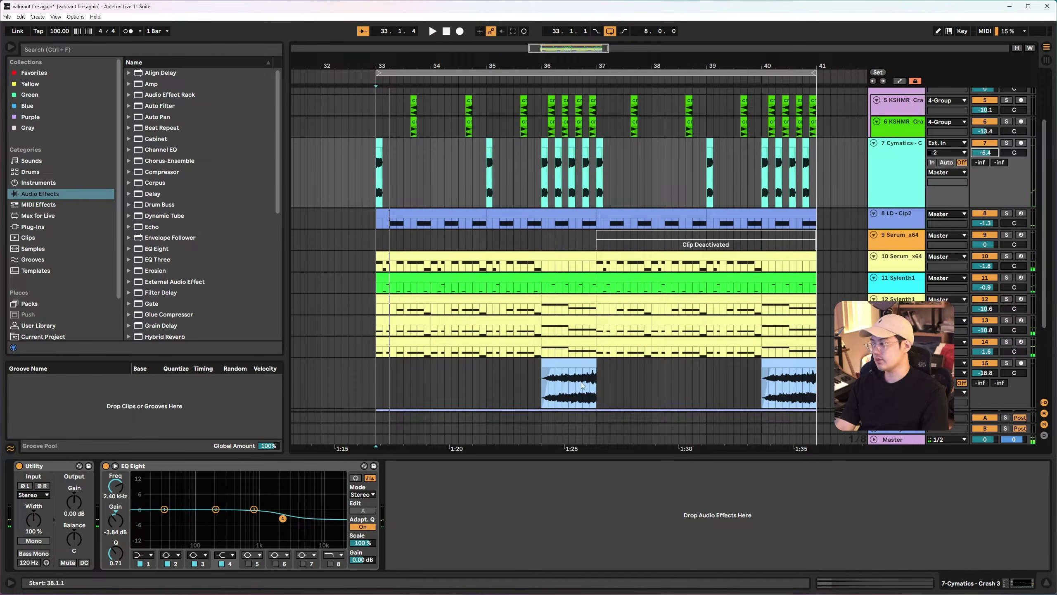
Reshape the crash track's EQ Eight with a dip in band 3 and band 4 at 2.97 kHz, -2.60 dB, checking it in the full mix
left_click_drag(254, 509, 288, 515)
key("space")
key("space")
key("space")
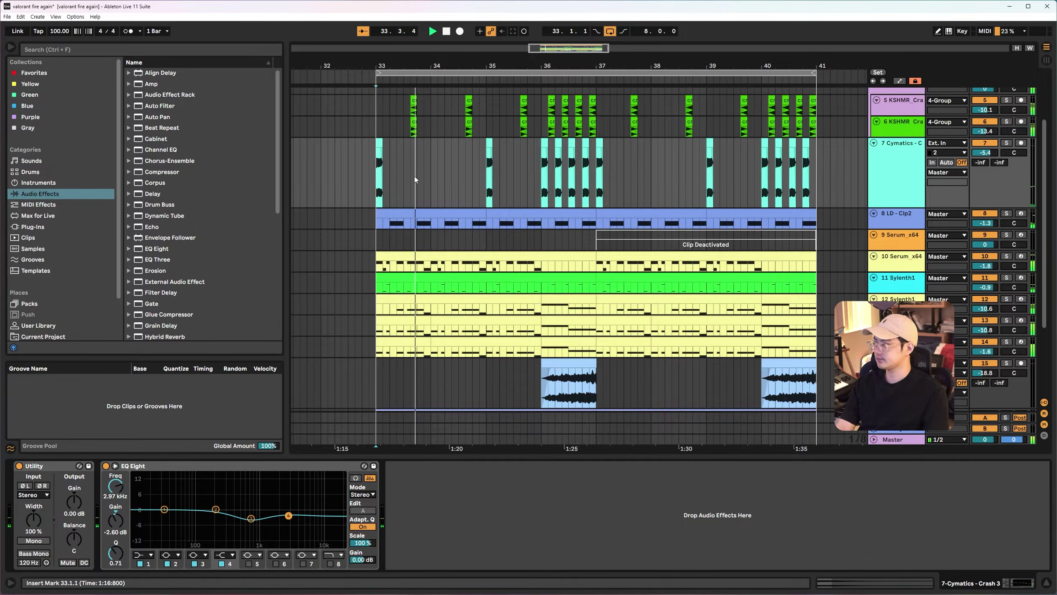
left_click(403, 179)
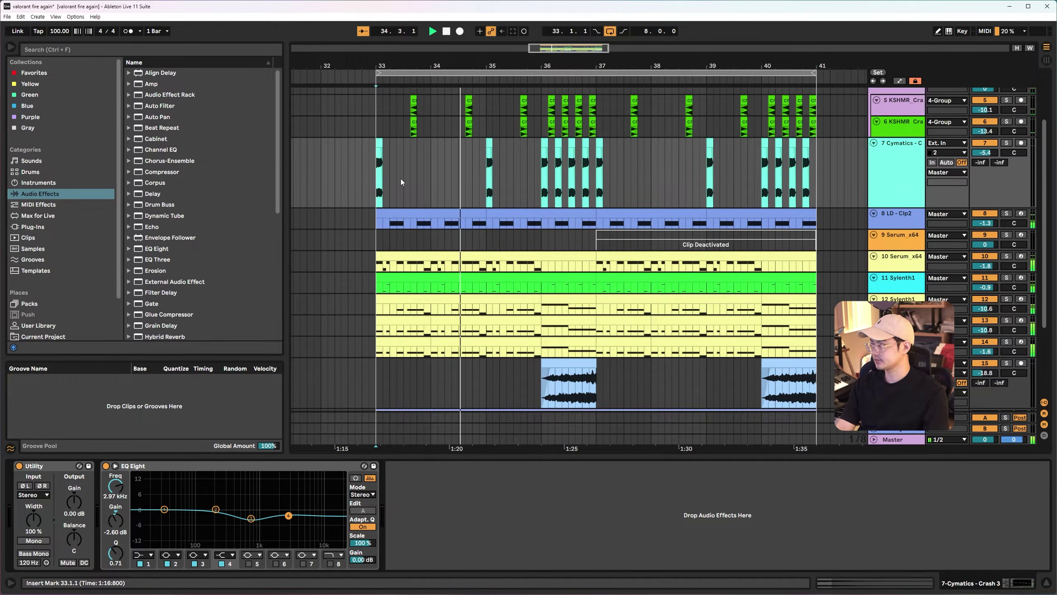
scroll(406, 178, "up", 2)
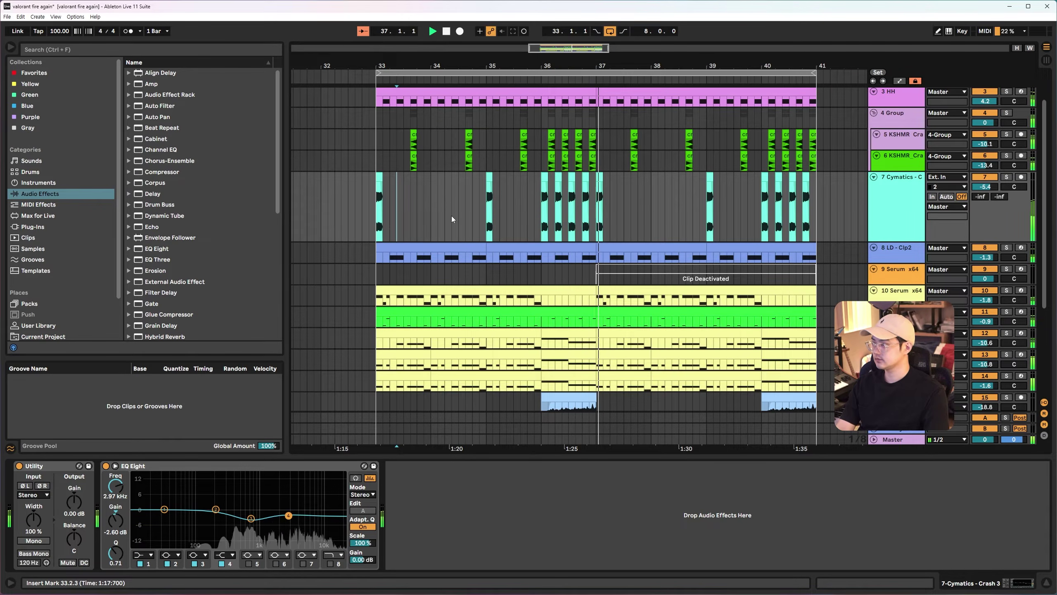
key("space")
Solo the 10 Serum track, audition bars 33 to 37 while examining its Serum patch, and close the plug-in window
scroll(440, 209, "down", 4)
left_click(407, 225)
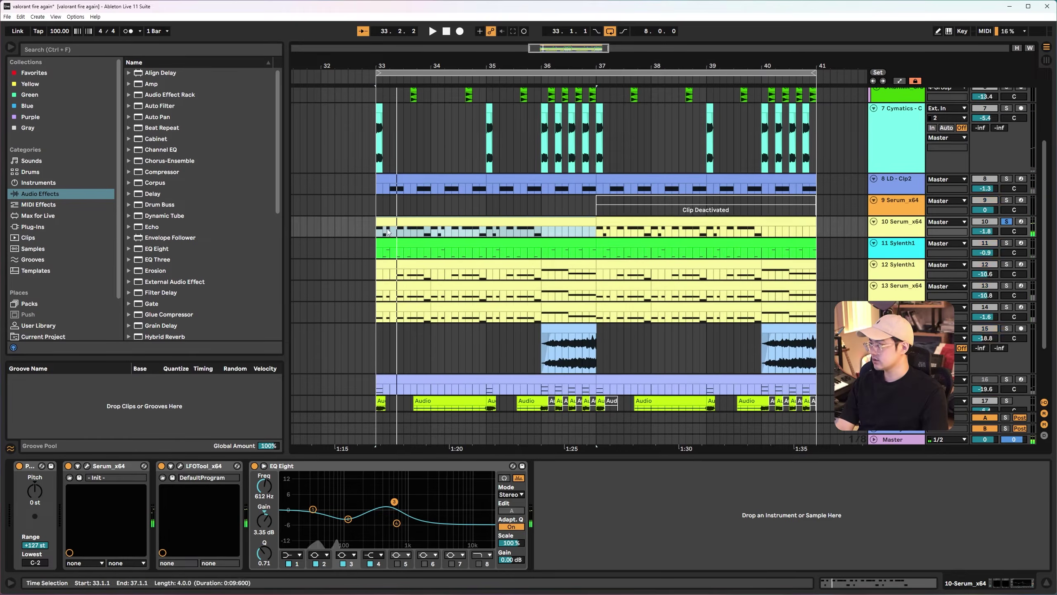
left_click(87, 466)
left_click_drag(490, 142, 496, 150)
key("space")
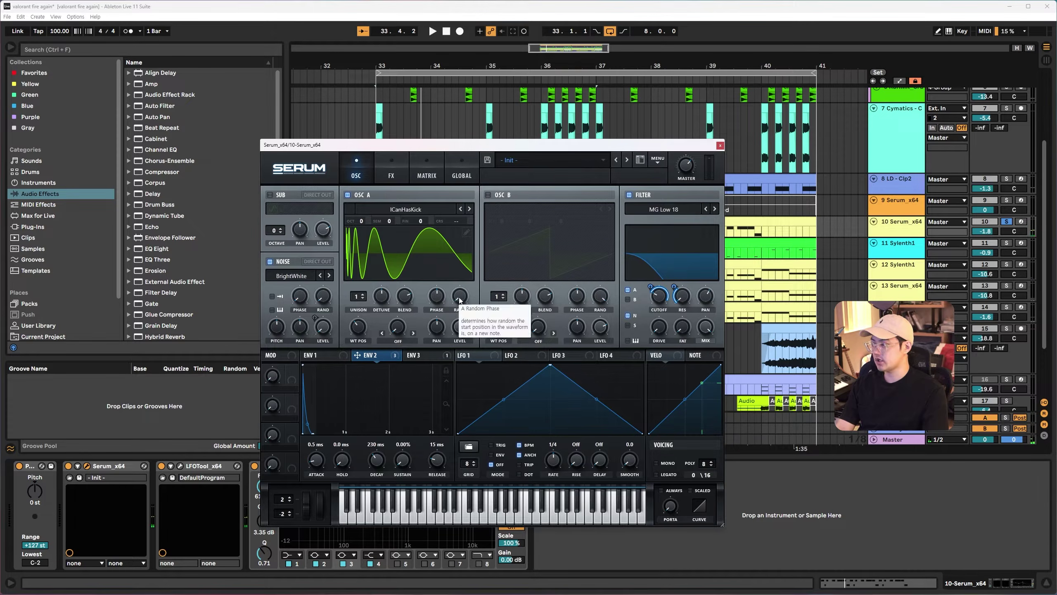
key("space")
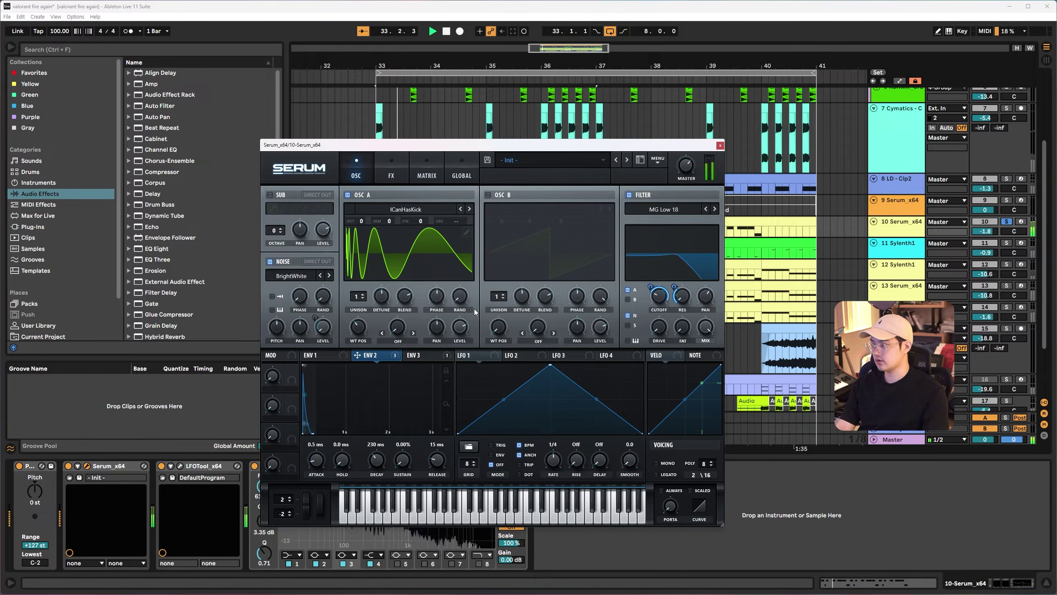
key("space")
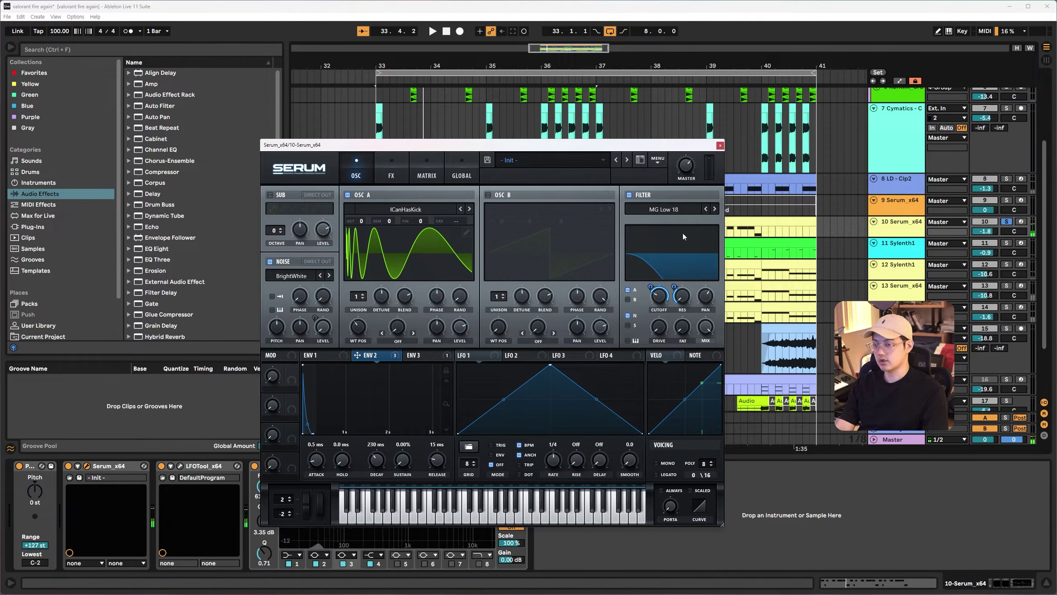
left_click(720, 146)
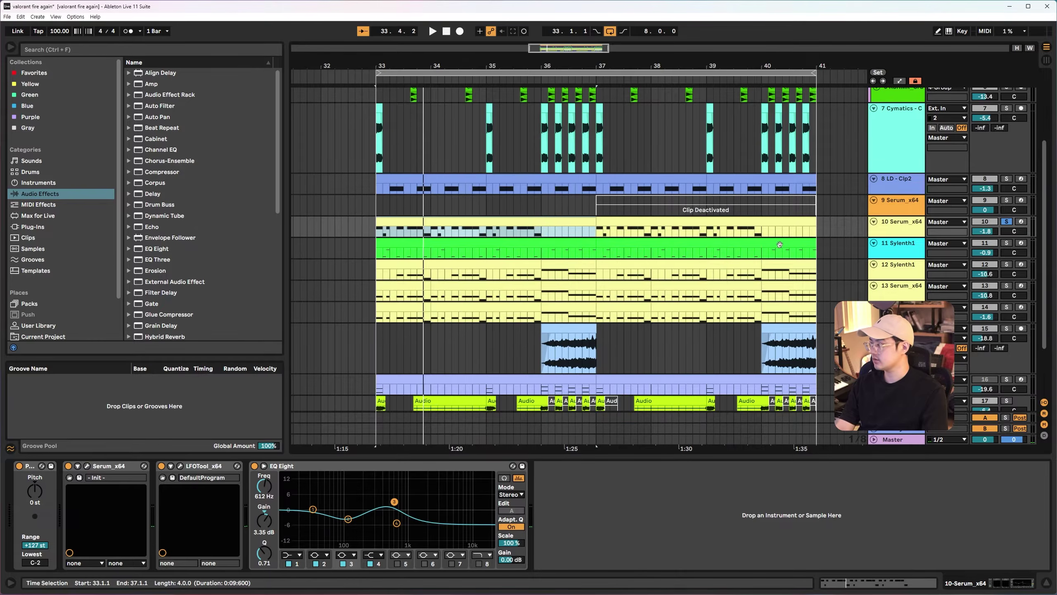
Solo and play the 11 Sylenth1 track, and open its Sylenth1 instrument window
left_click(899, 246)
key("space")
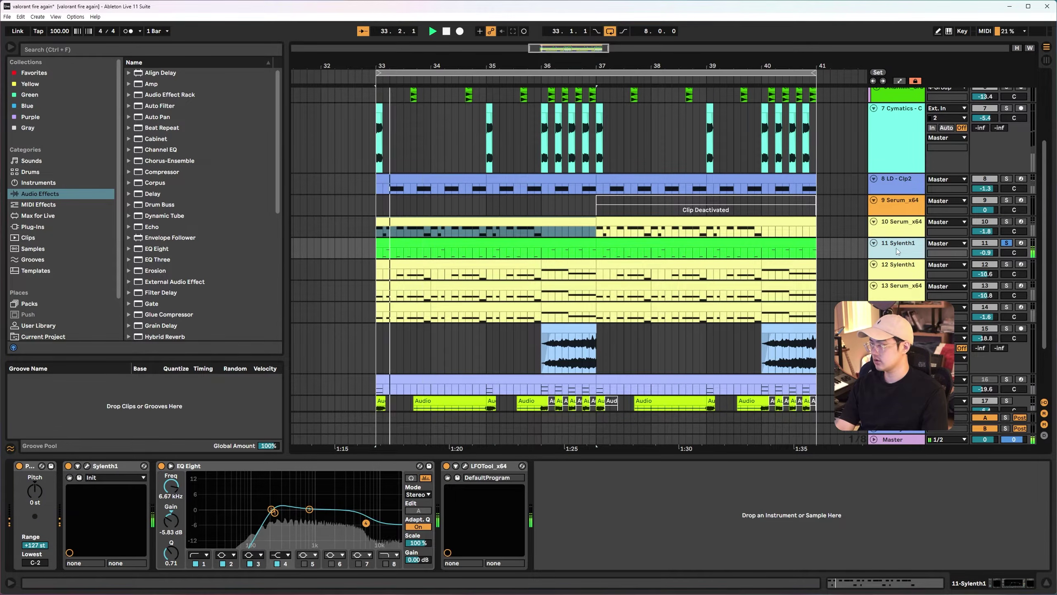
left_click(87, 466)
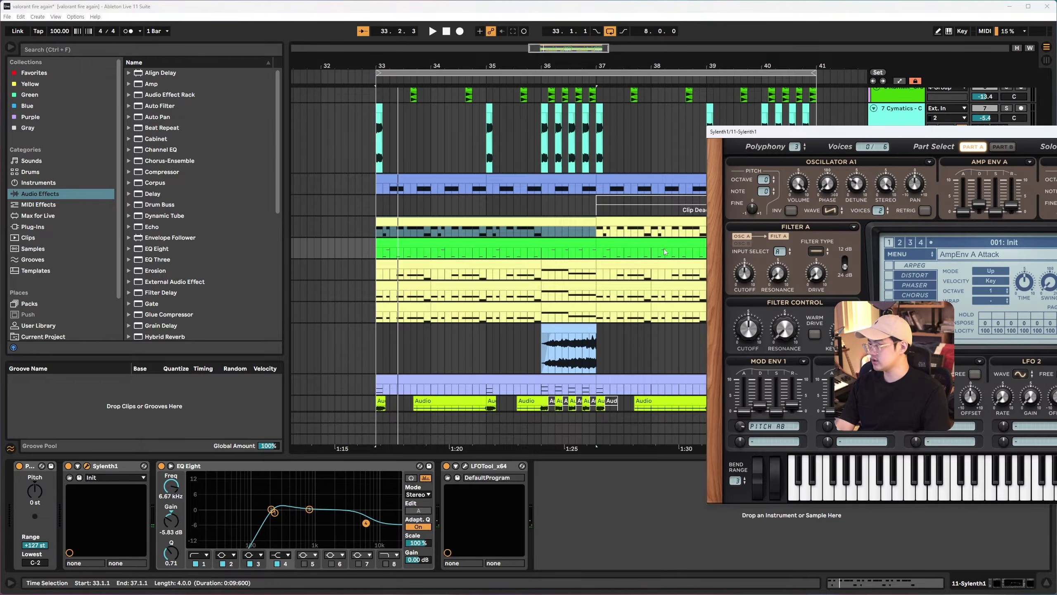
Examine the 11 Sylenth1 track's Sylenth1 patch during playback, close its window, and audition the track from bar 33
left_click_drag(879, 136, 369, 123)
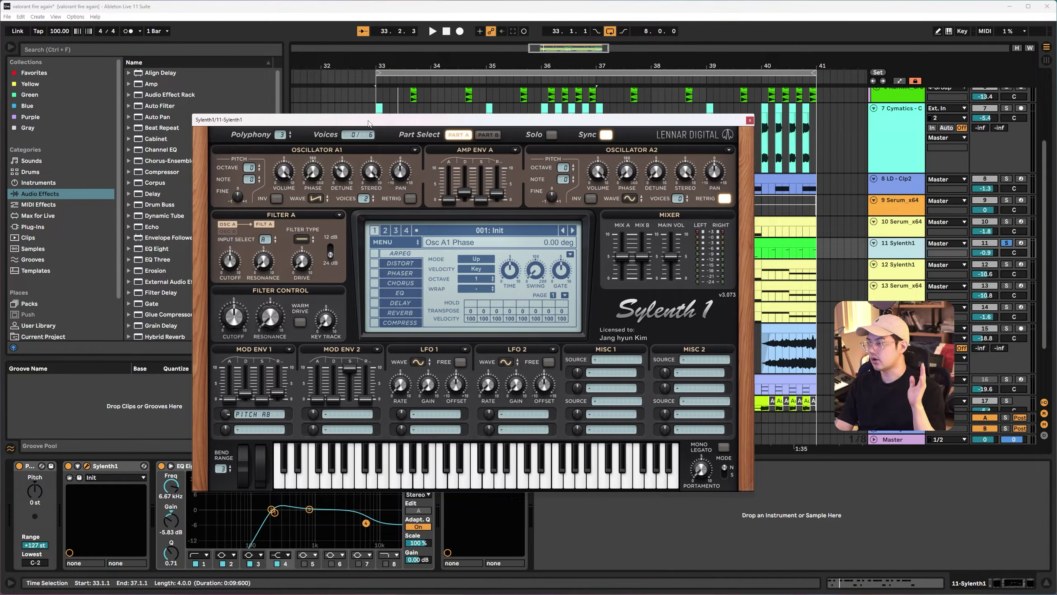
left_click_drag(369, 123, 445, 101)
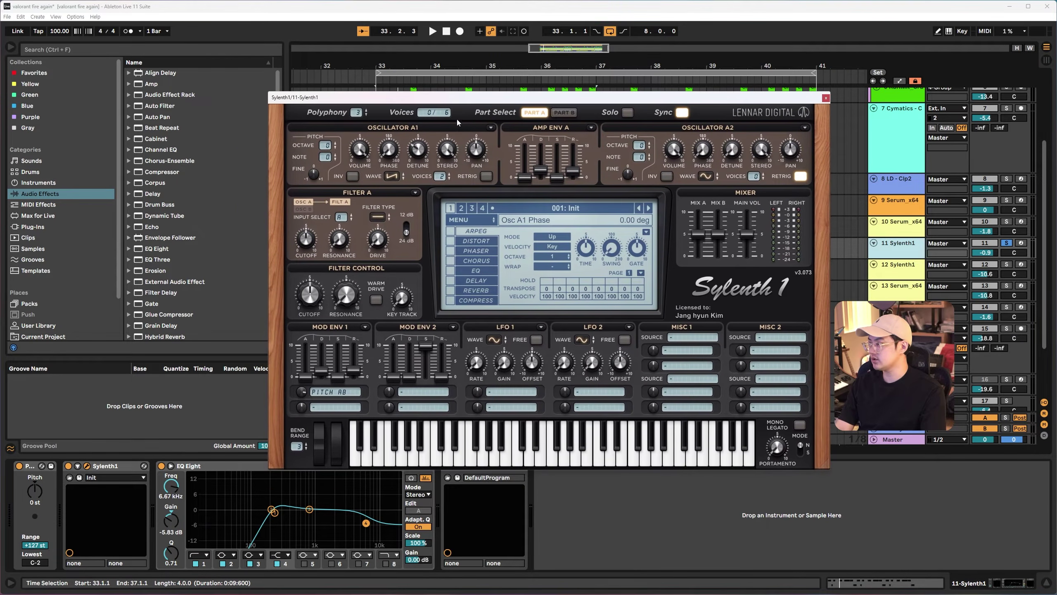
key("space")
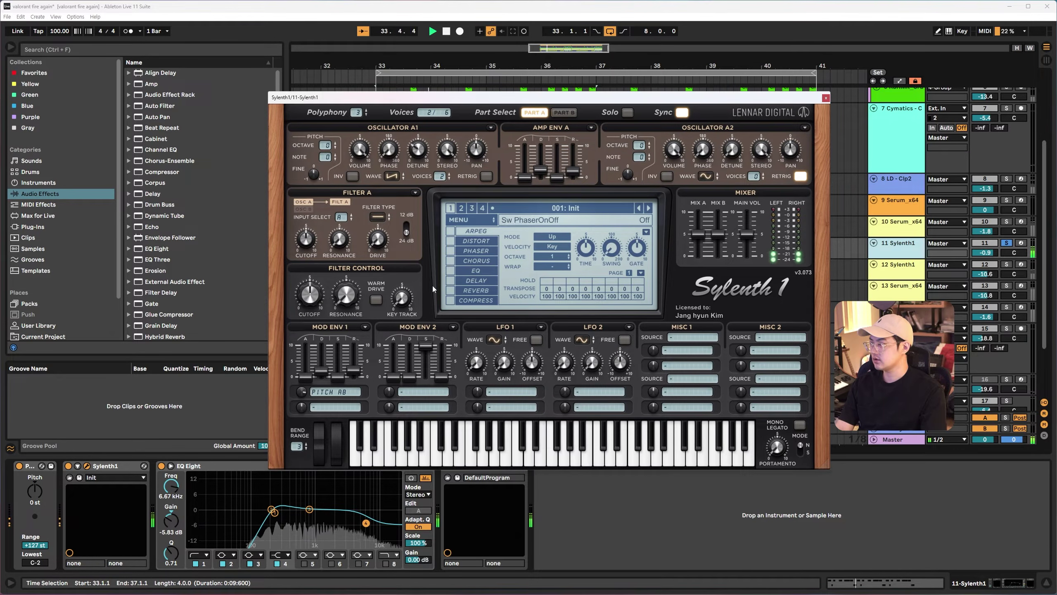
key("space")
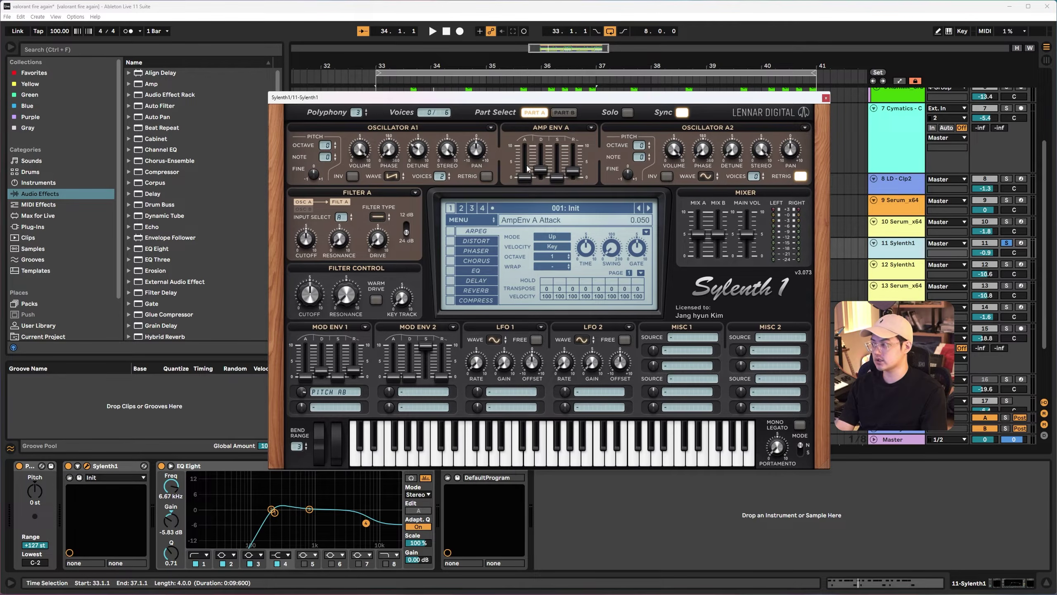
left_click(827, 98)
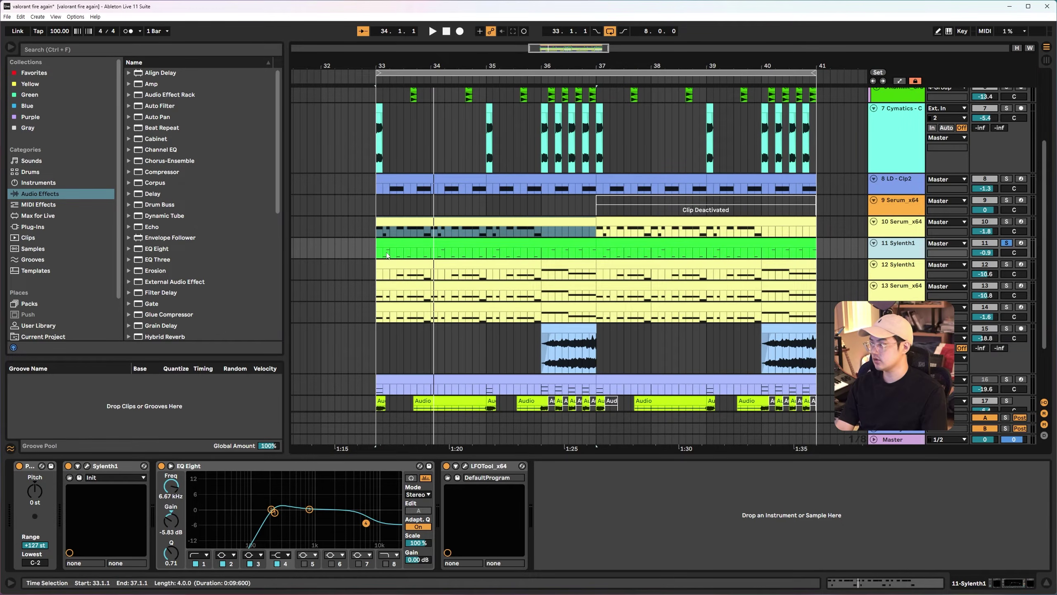
left_click(385, 255)
key("space")
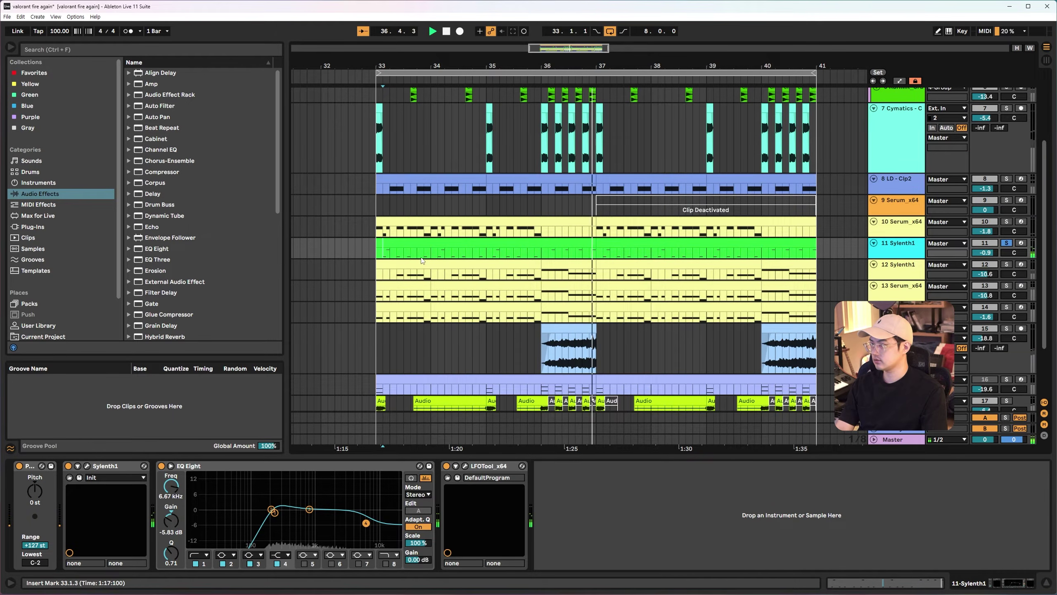
Solo and play the 12 Sylenth1 track, and examine its Sylenth1 oscillator settings before closing the plug-in window
left_click(390, 275)
key("space")
key("space")
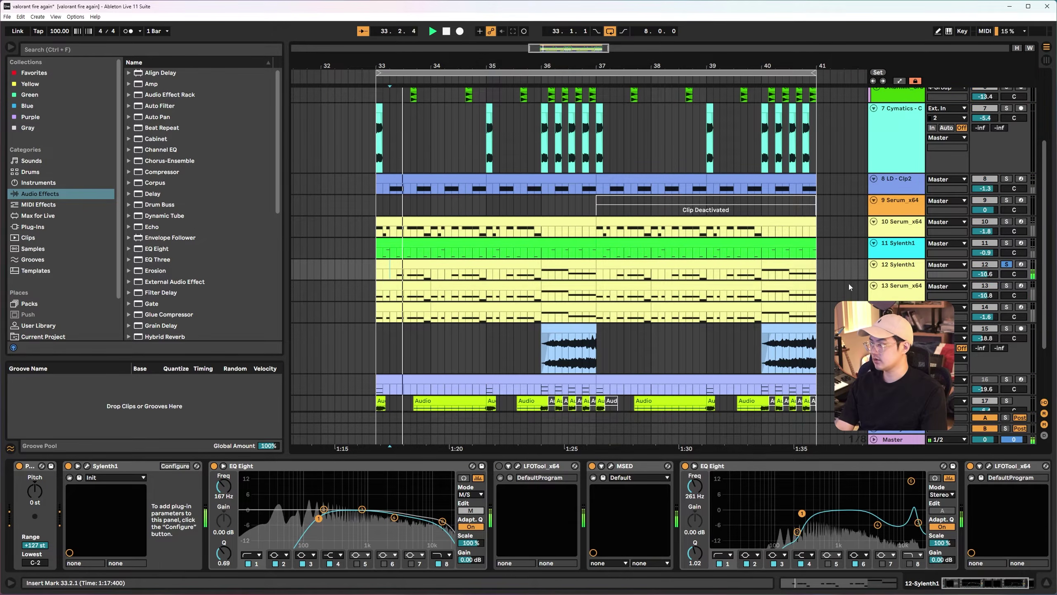
left_click(86, 465)
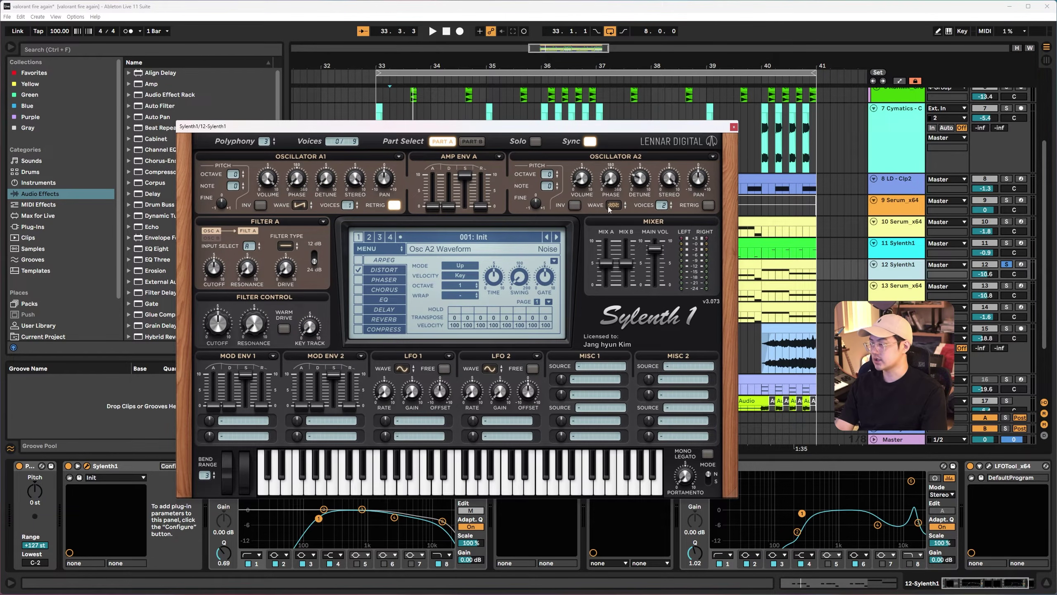
left_click(734, 127)
Replay the 12 Sylenth1 track from 33.2.3, examine its MSED settings, and close the plug-in window
left_click(399, 278)
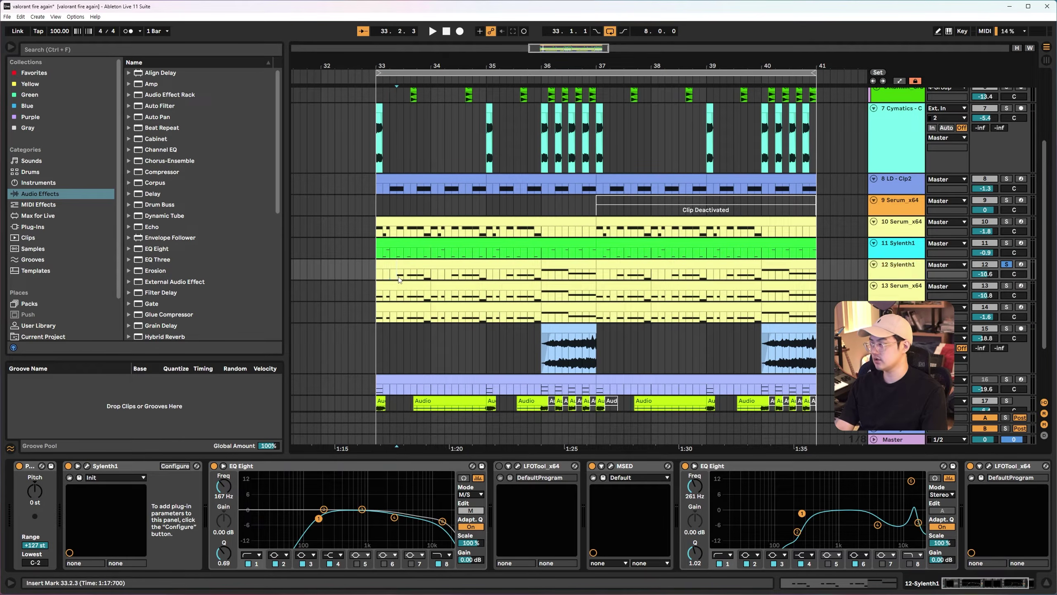
key("space")
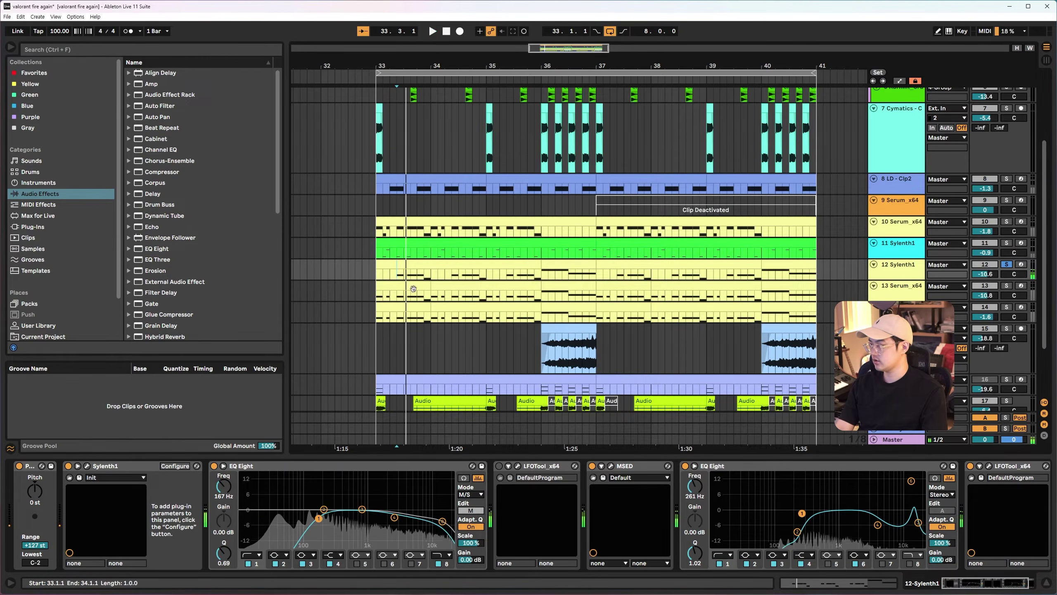
left_click(611, 466)
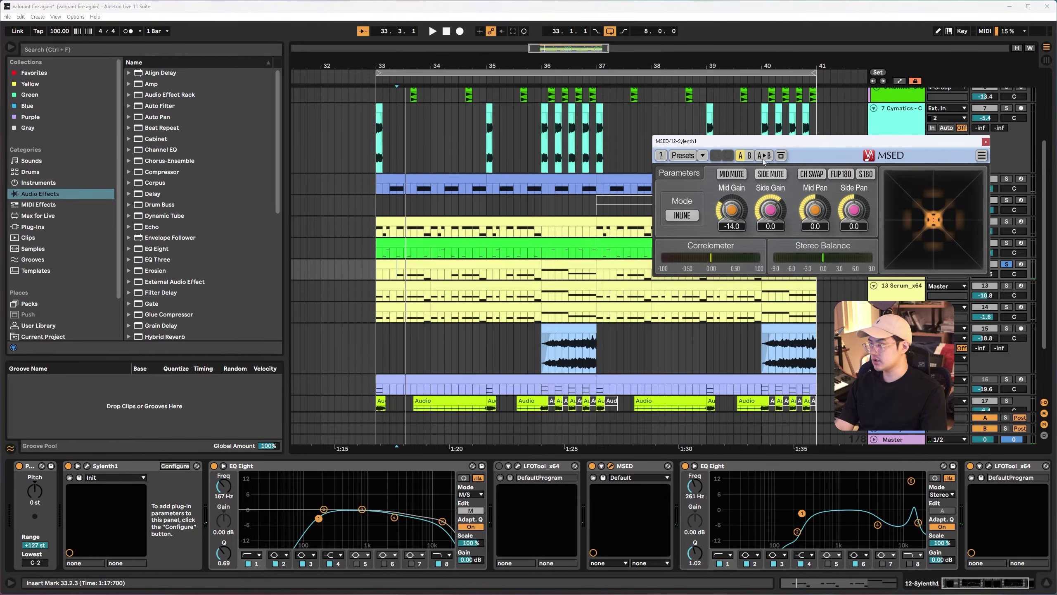
left_click_drag(771, 143, 351, 167)
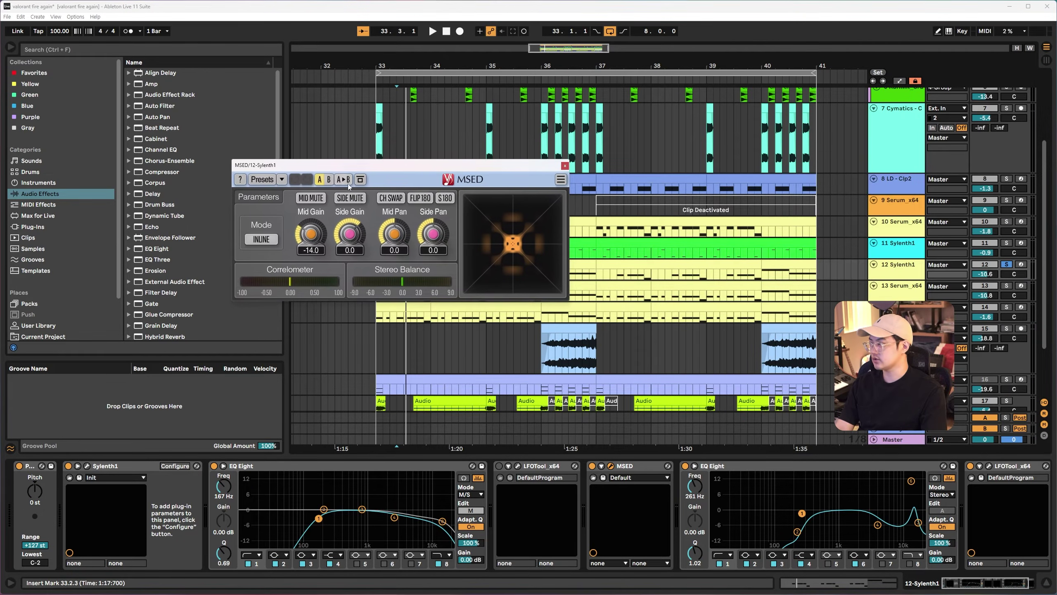
left_click(565, 166)
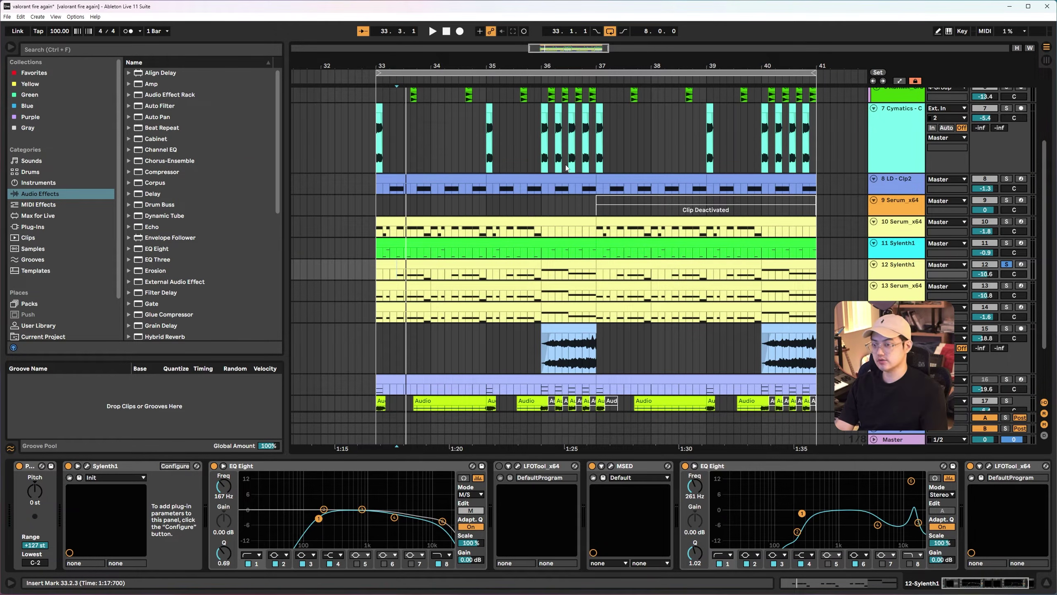
Inspect the second EQ Eight on the 12 Sylenth1 track, selecting its boosted high band at 14.7 kHz
left_click_drag(967, 587, 981, 587)
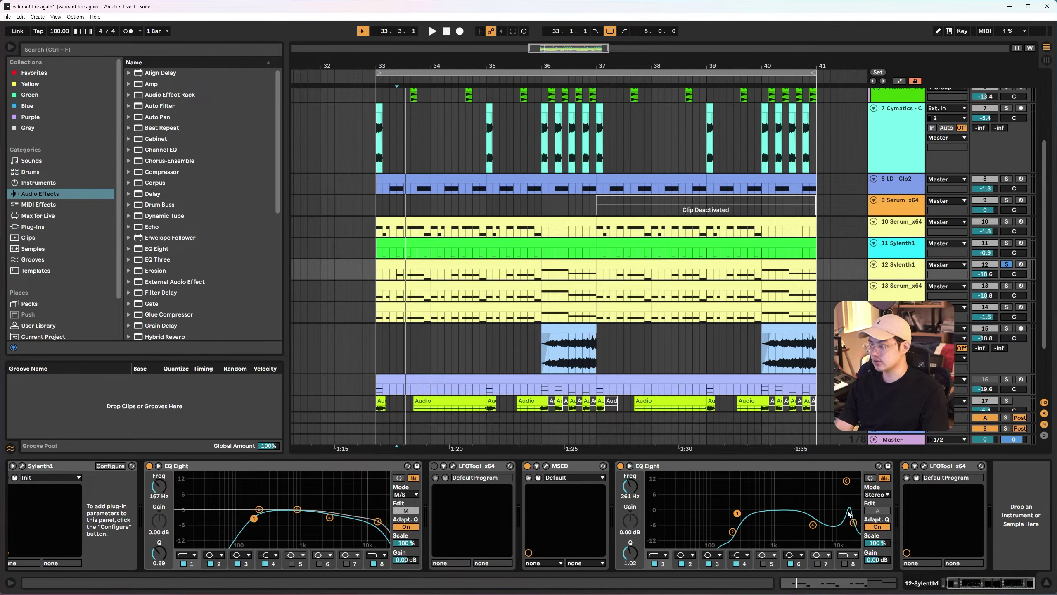
left_click(847, 482)
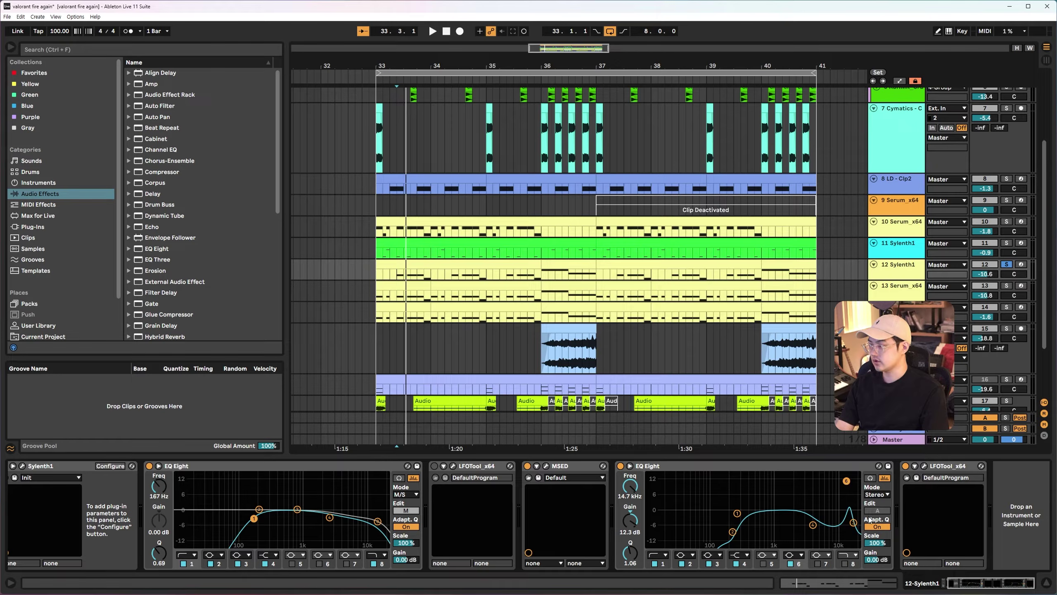
left_click(906, 270)
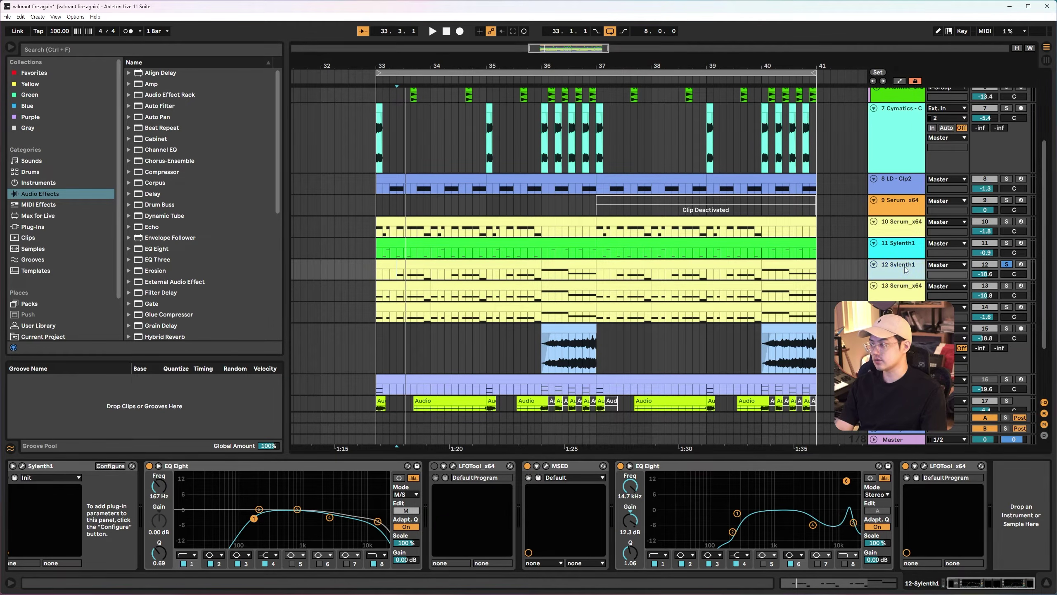
Solo the 13 Serum_x64 track and play its part in bar 33
left_click(406, 284)
key("s")
key("space")
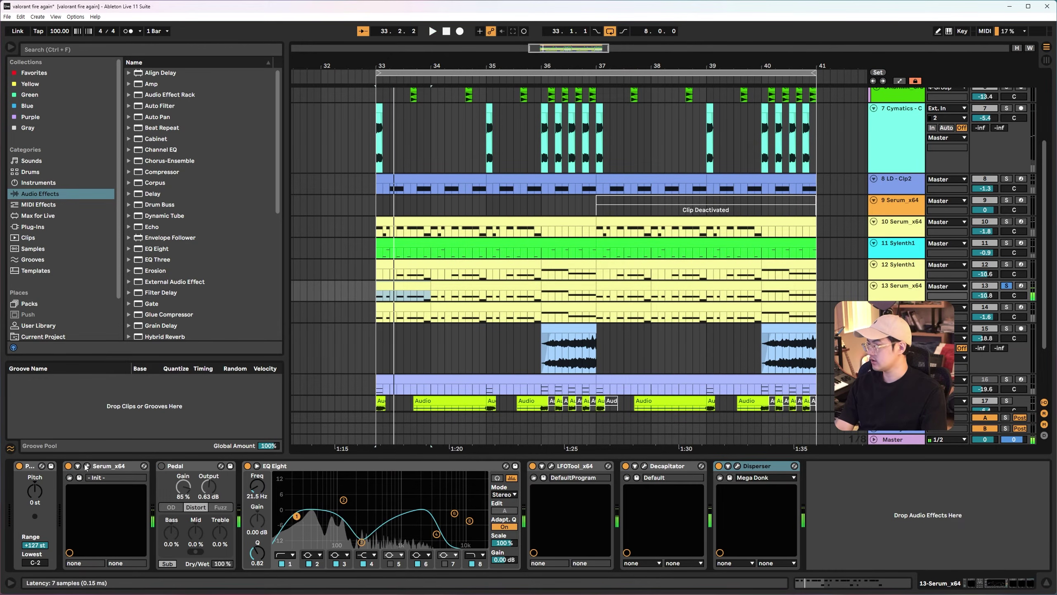
Examine the 13 Serum_x64 track's Serum oscillators and FX distortion settings, and close the plug-in window
key("ctrl+alt+p")
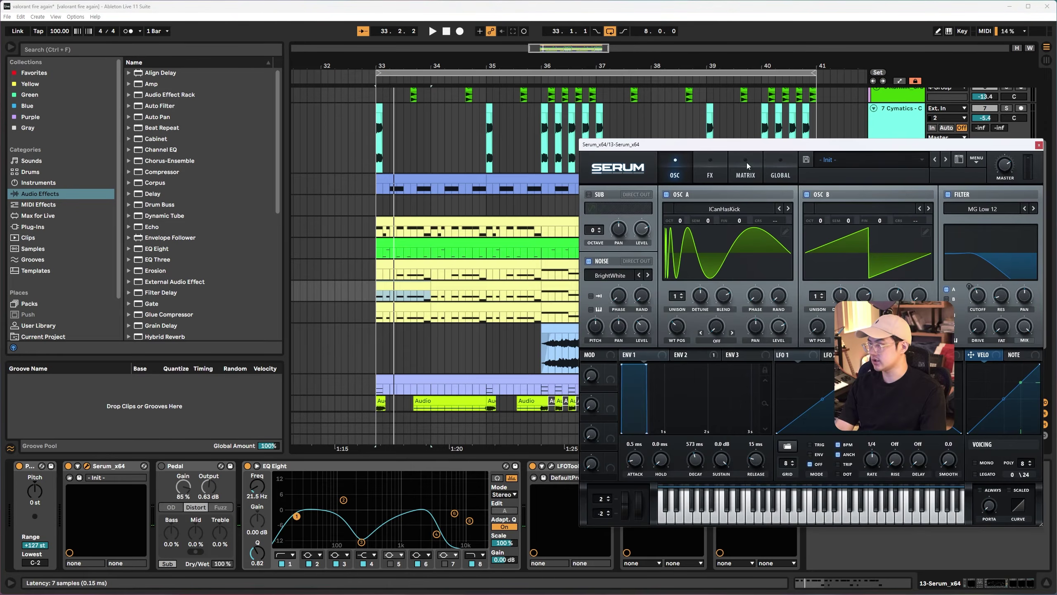
left_click_drag(748, 146, 480, 149)
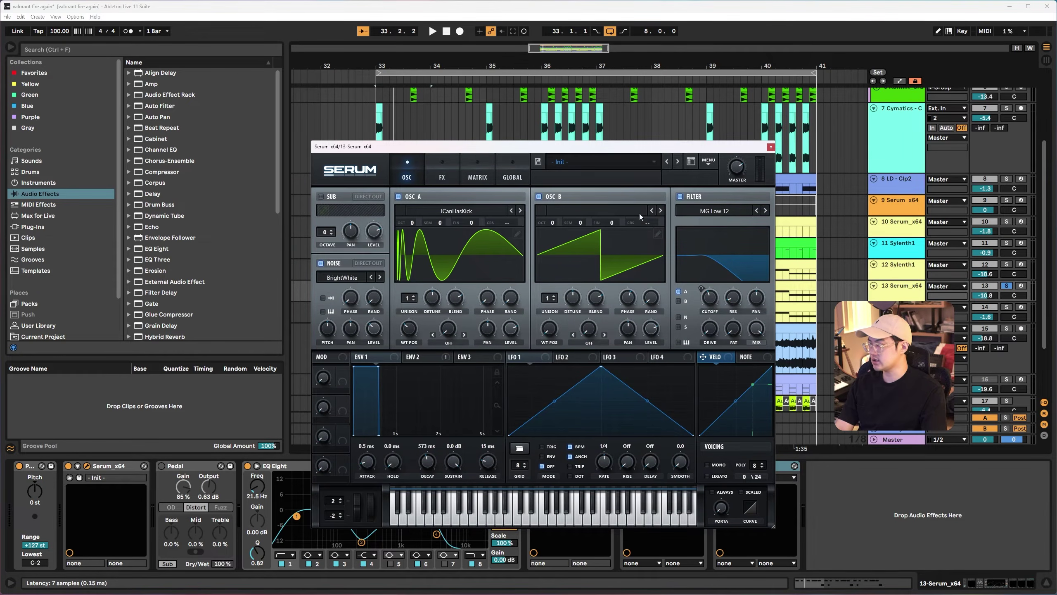
left_click(450, 170)
left_click(400, 171)
left_click(444, 174)
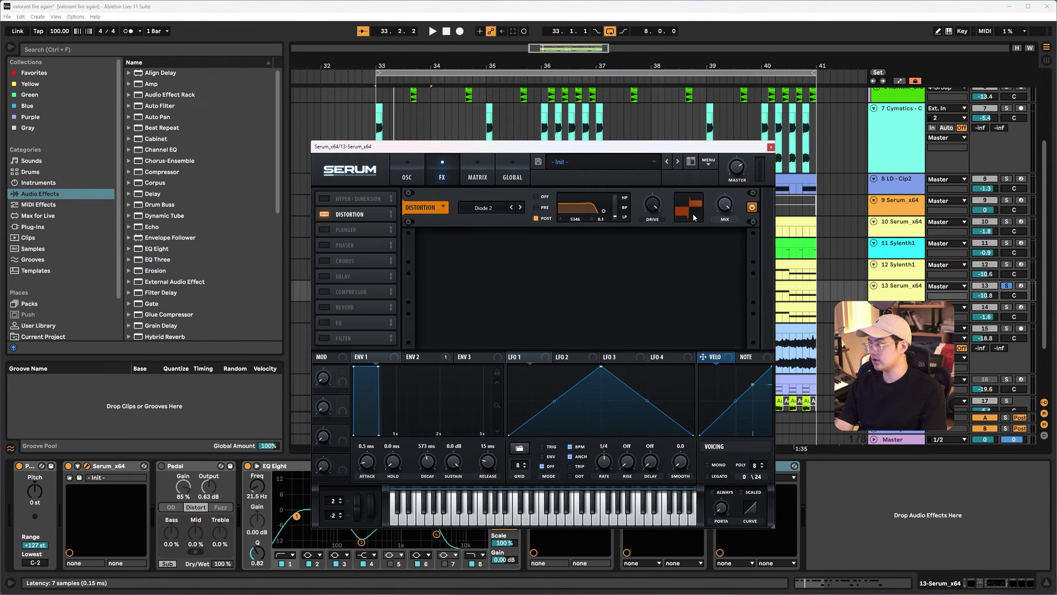
left_click(401, 179)
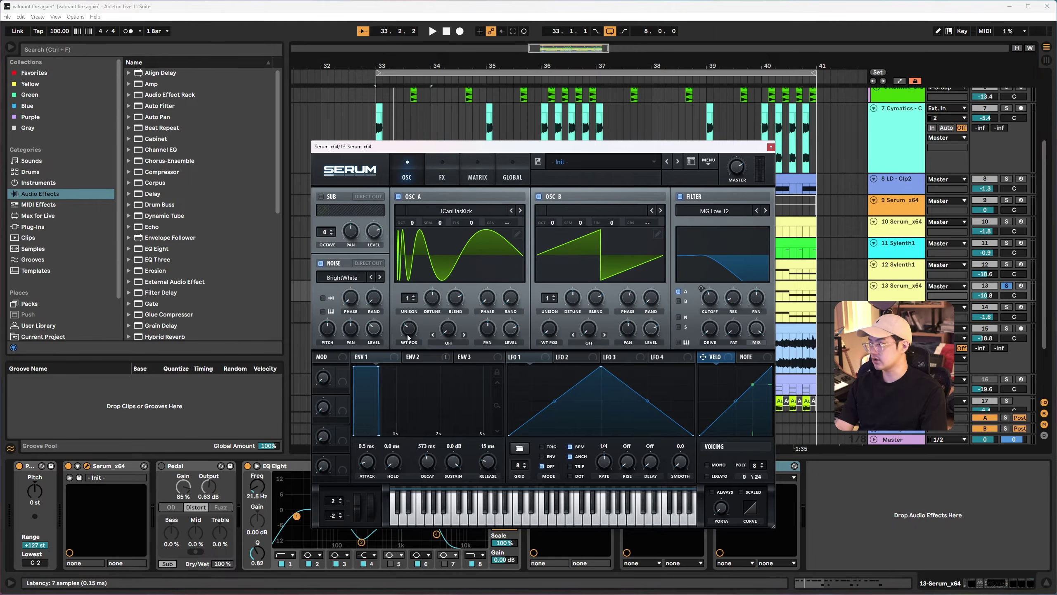
left_click(771, 147)
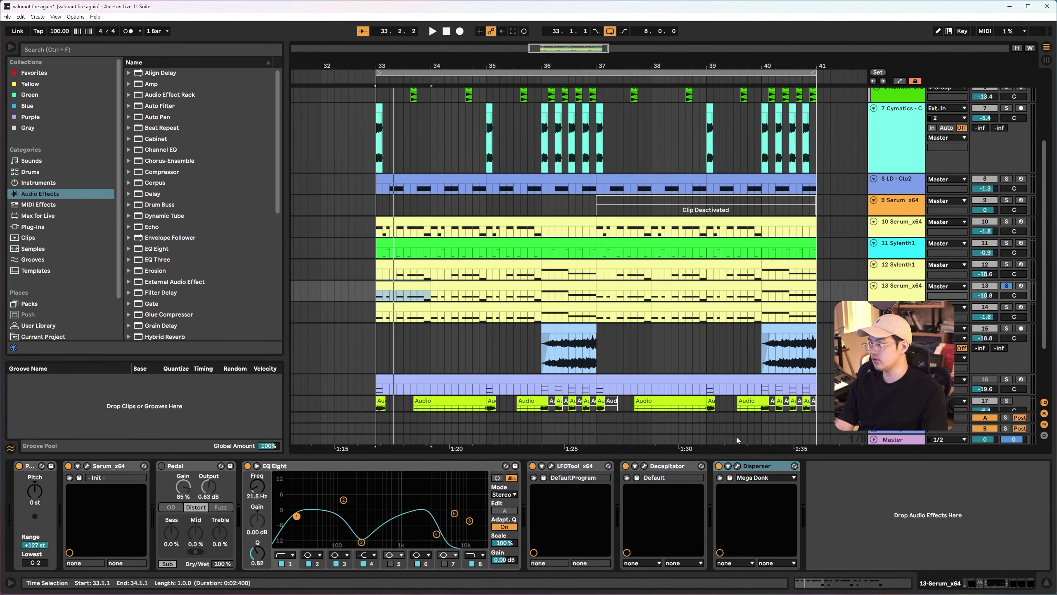
Open the Disperser plug-in on the 13 Serum_x64 track and toggle the device to compare the sound during playback
left_click(737, 466)
left_click_drag(332, 143, 452, 186)
key("space")
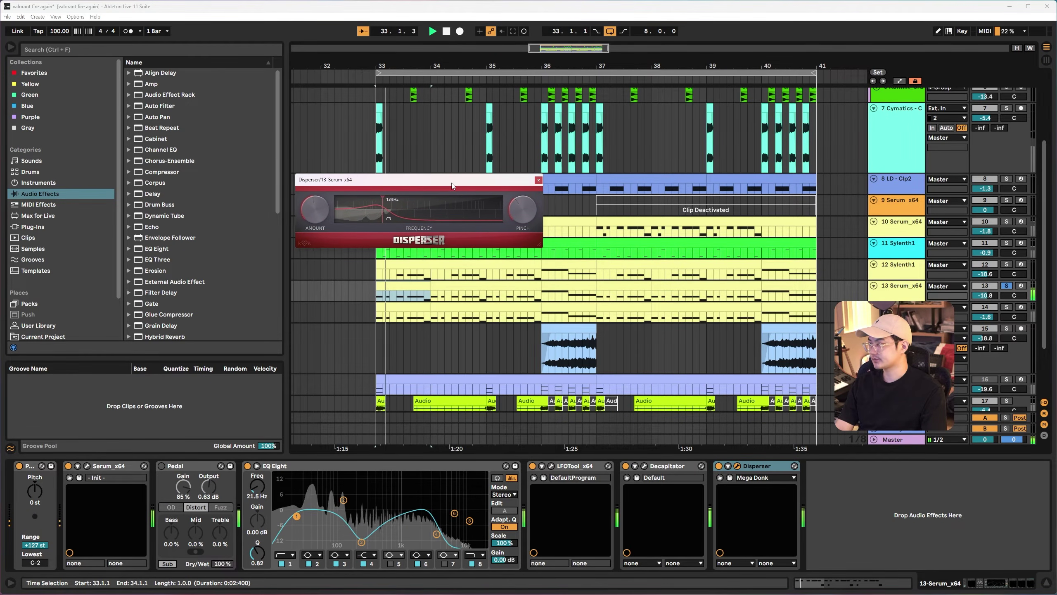
key("space")
left_click(719, 465)
key("space")
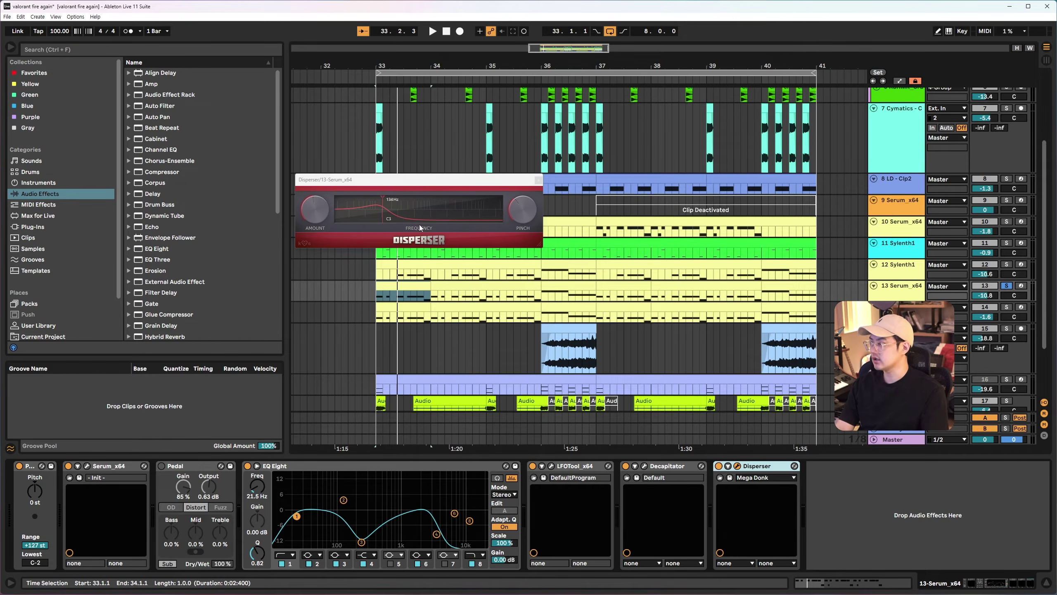
Adjust Disperser's Amount on the 13 Serum_x64 track, listen to the change, close its window, and replay the track
left_click_drag(434, 186, 620, 219)
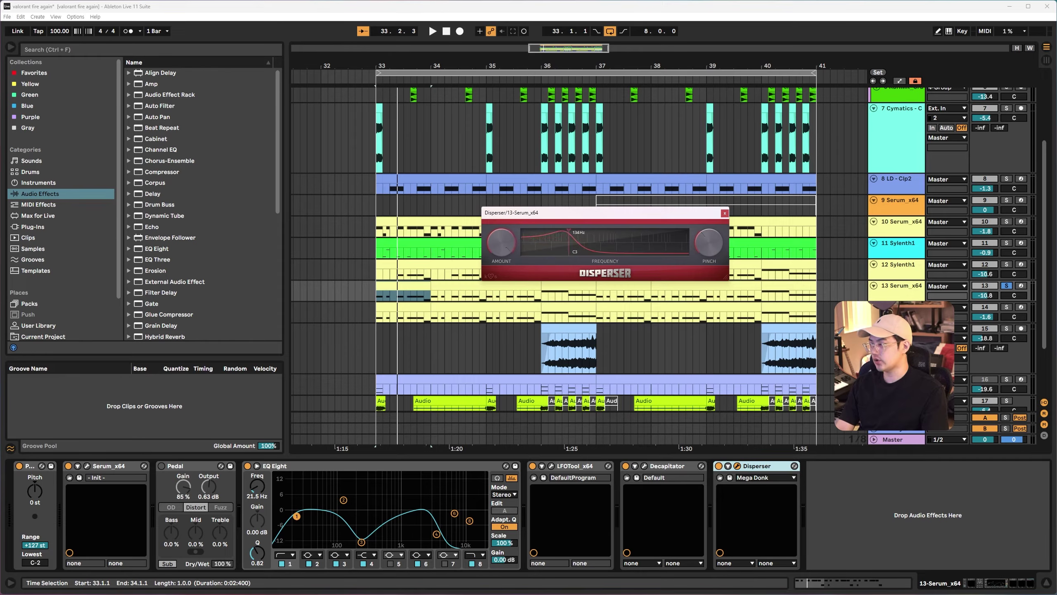
key("space")
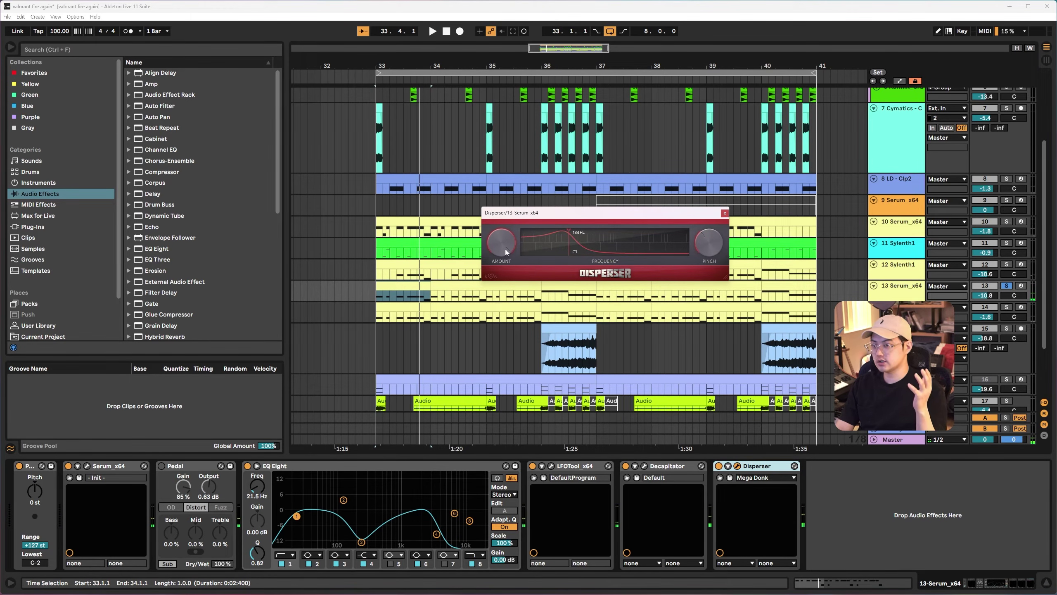
left_click_drag(506, 249, 506, 234)
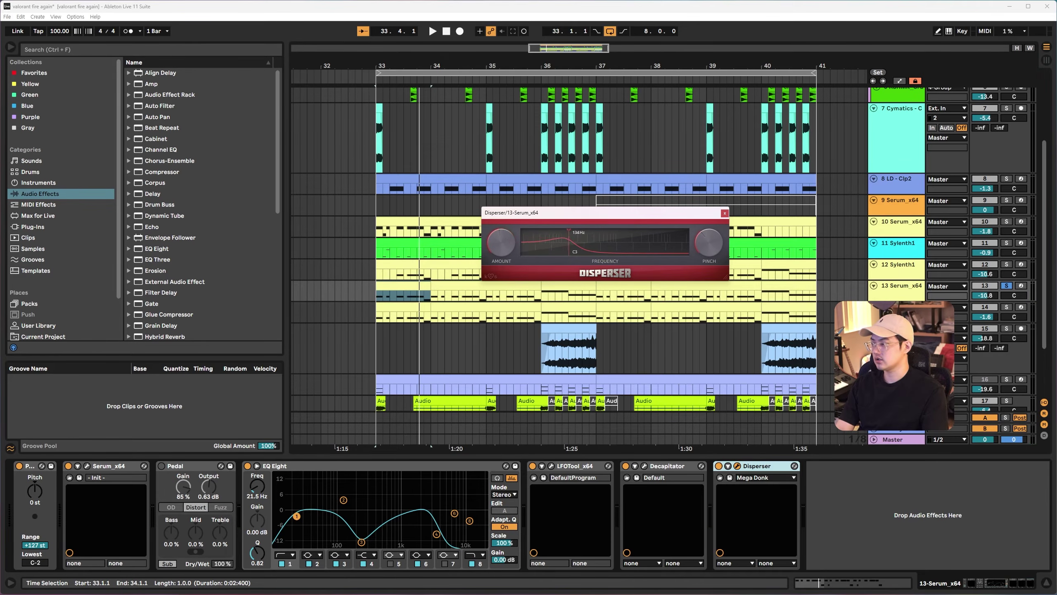
key("space")
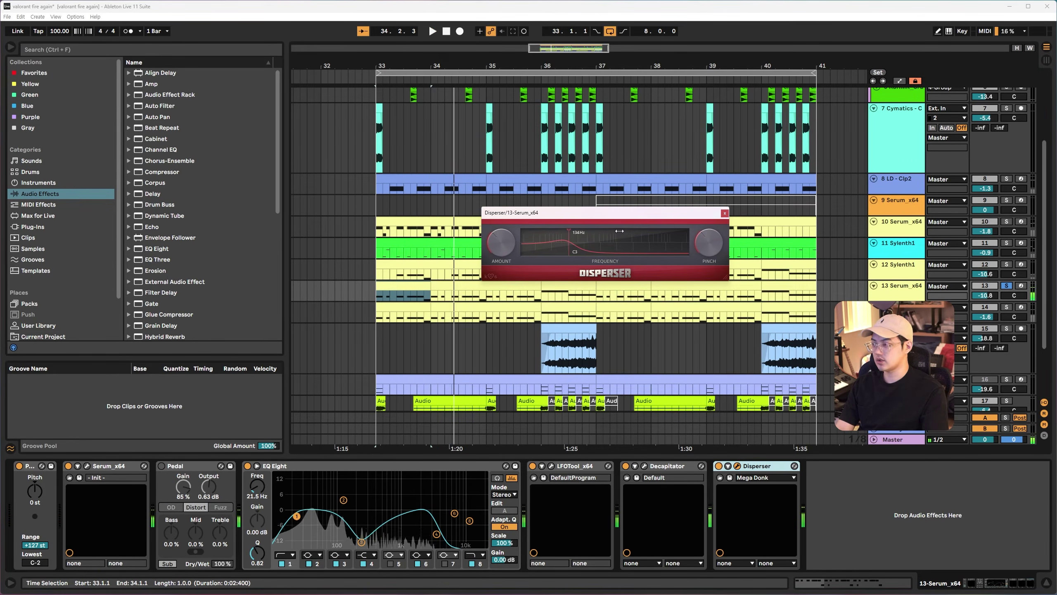
left_click(725, 214)
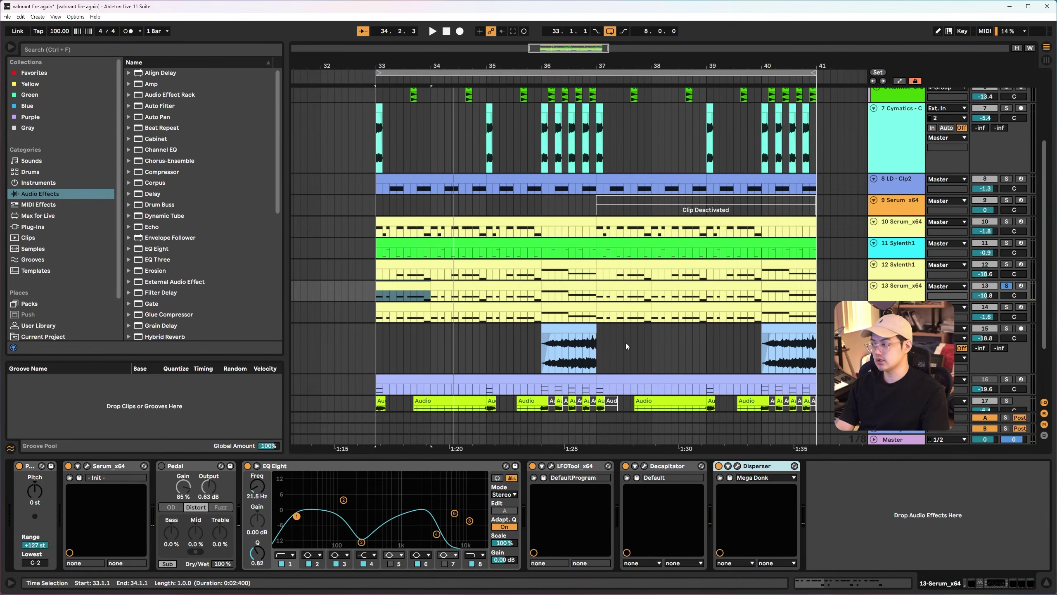
key("space")
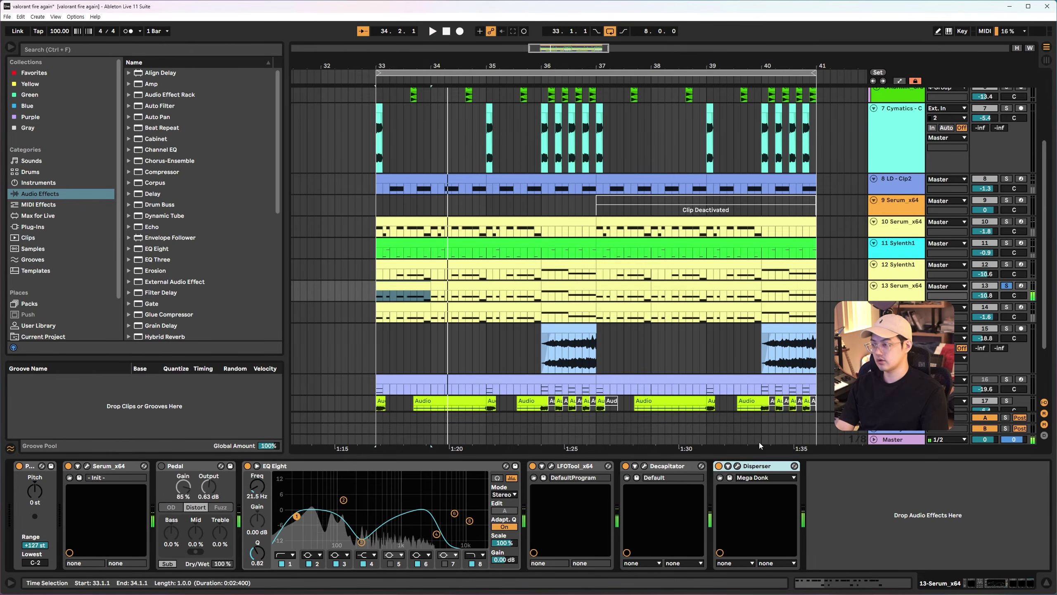
Audition the 14 Serum_x64 track in solo from bar 33
left_click(1006, 307)
key("space")
key("space")
key("space")
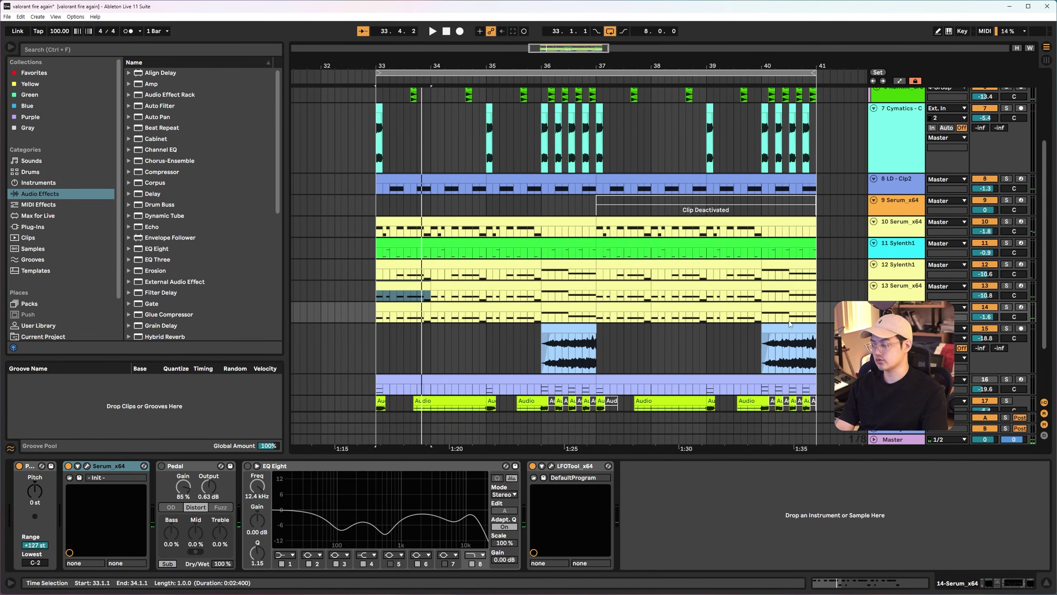
Examine the 14 Serum_x64 track's Serum oscillator and FX distortion settings, and close the plug-in window
left_click(90, 474)
left_click(87, 466)
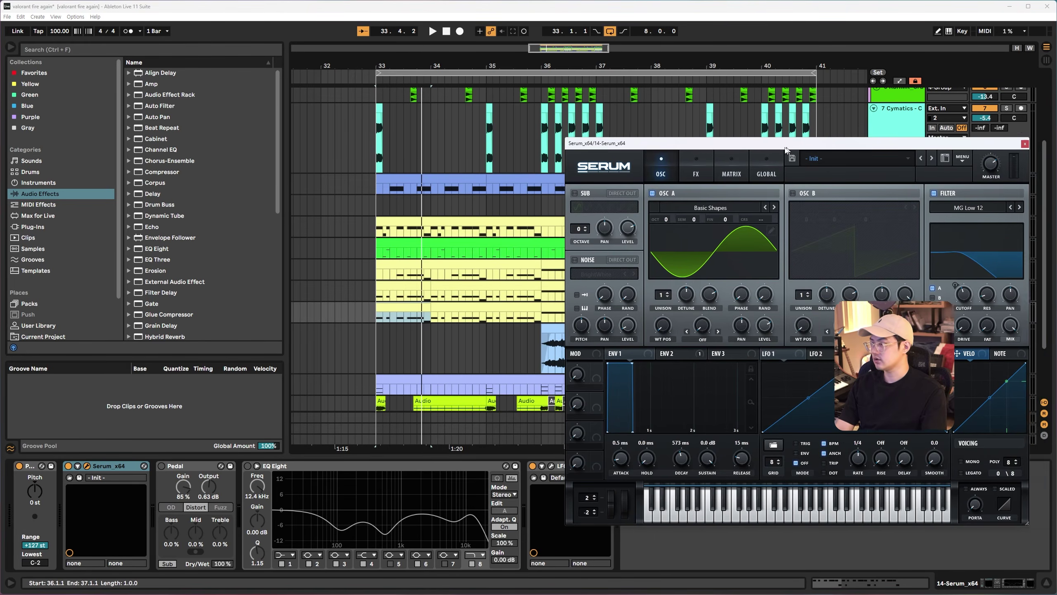
left_click_drag(708, 147, 315, 146)
left_click(317, 173)
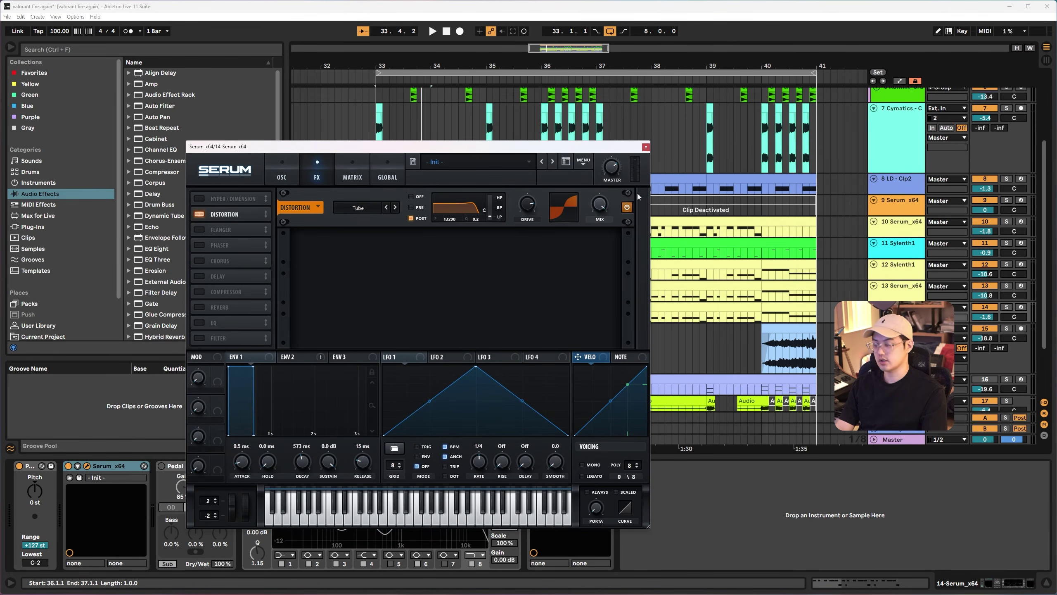
left_click(645, 147)
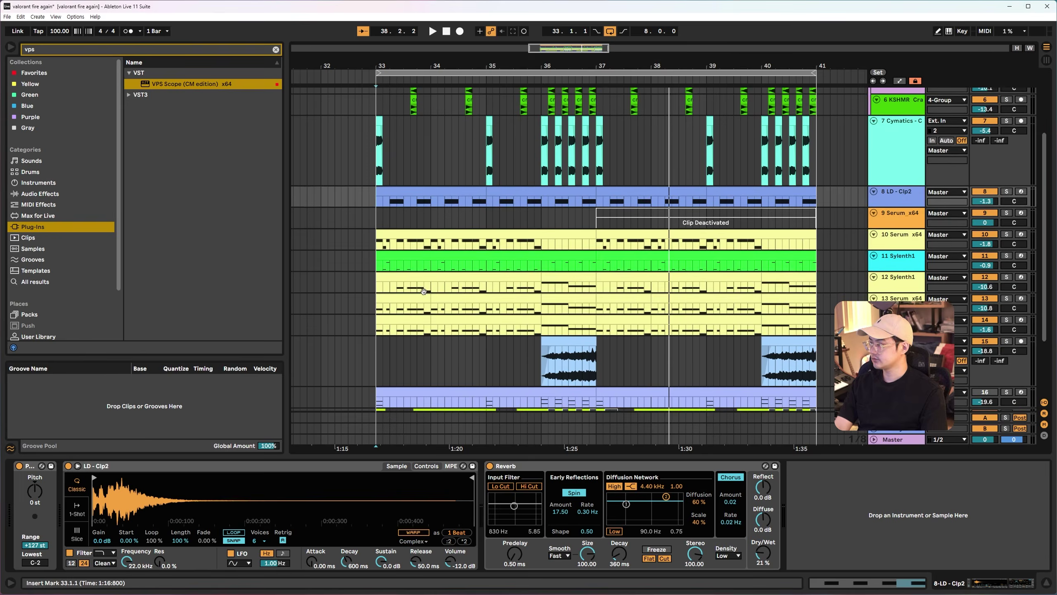
scroll(567, 286, "down", 3)
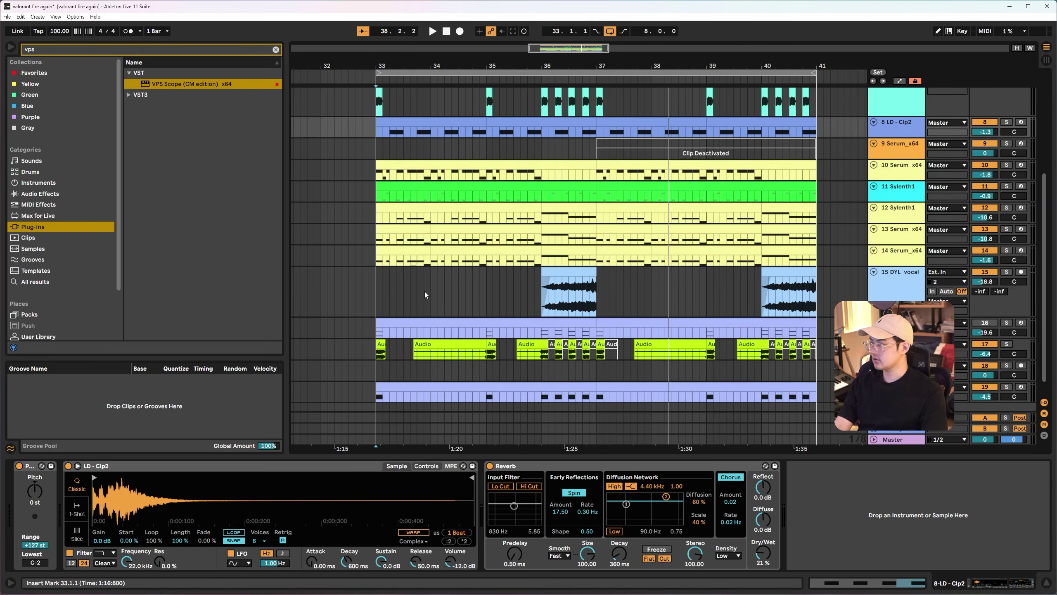
Play the full drop unsoloed from bar 33 while looking over its layered tracks, and stop playback
scroll(568, 286, "down", 1)
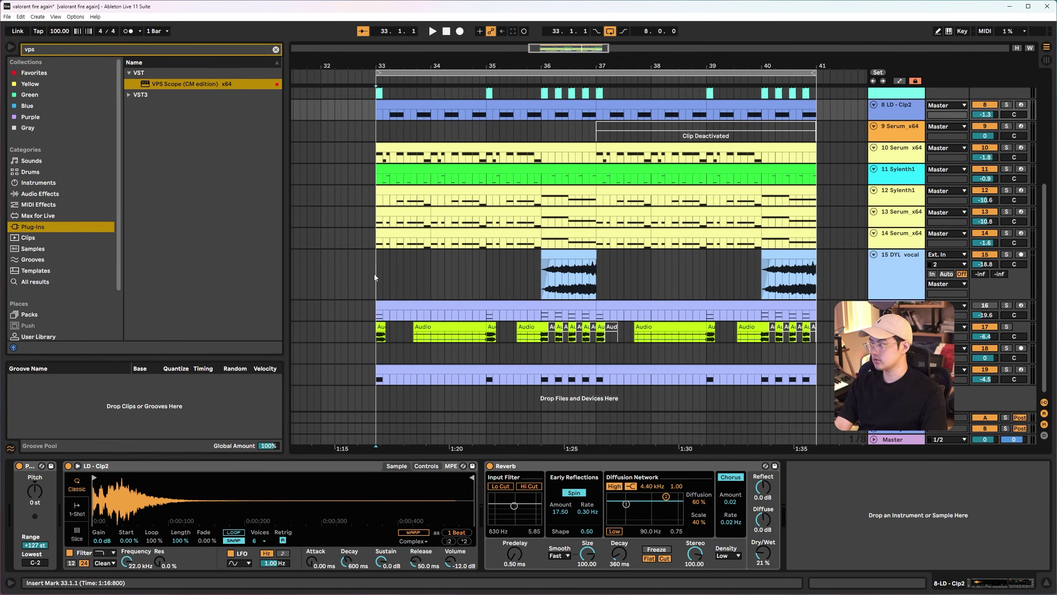
left_click(375, 275)
key("space")
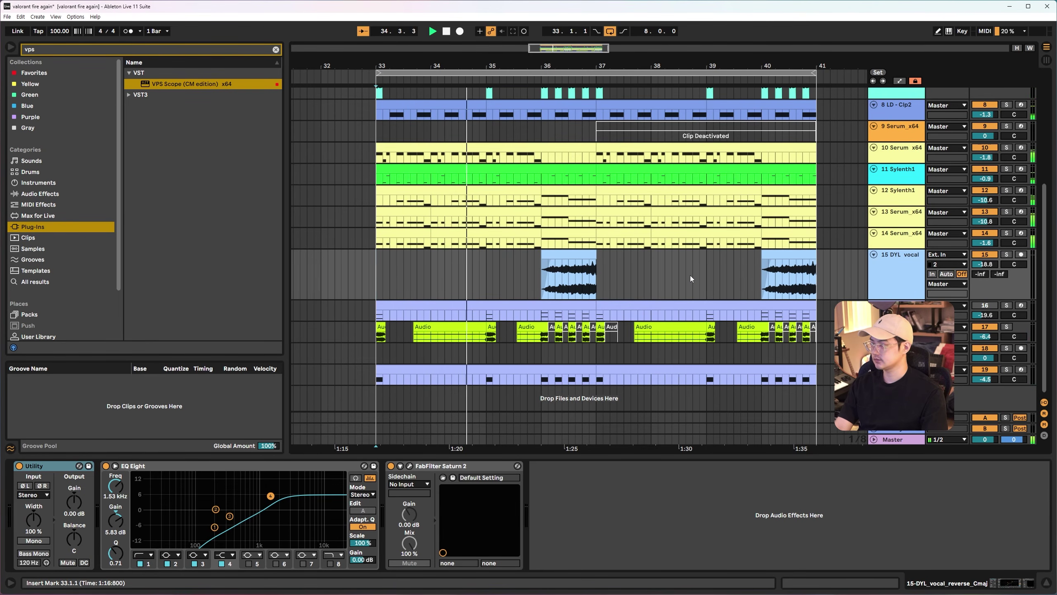
scroll(692, 279, "up", 3)
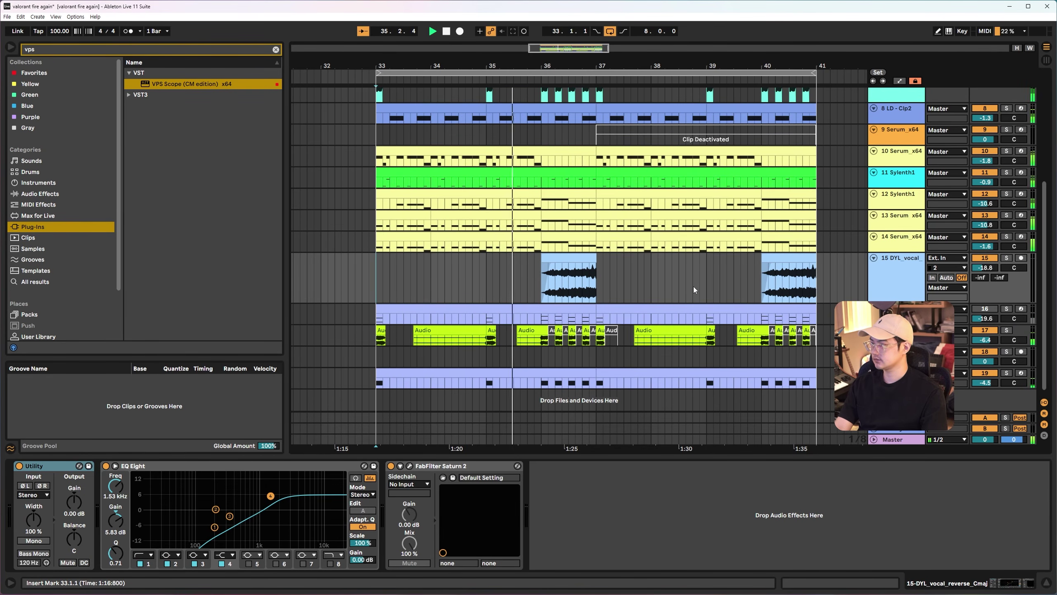
scroll(694, 289, "up", 5)
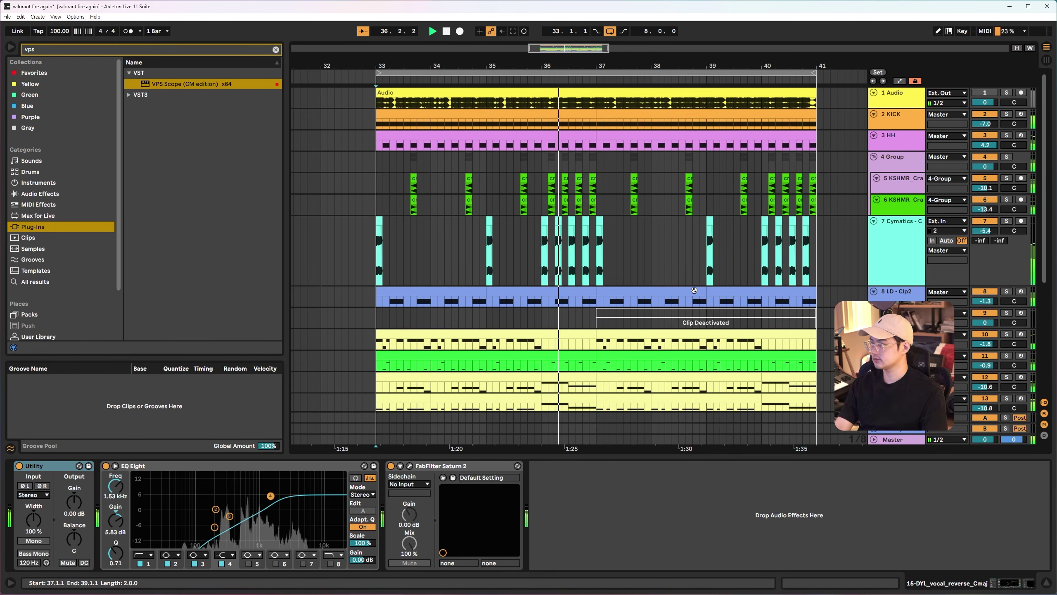
scroll(694, 291, "down", 5)
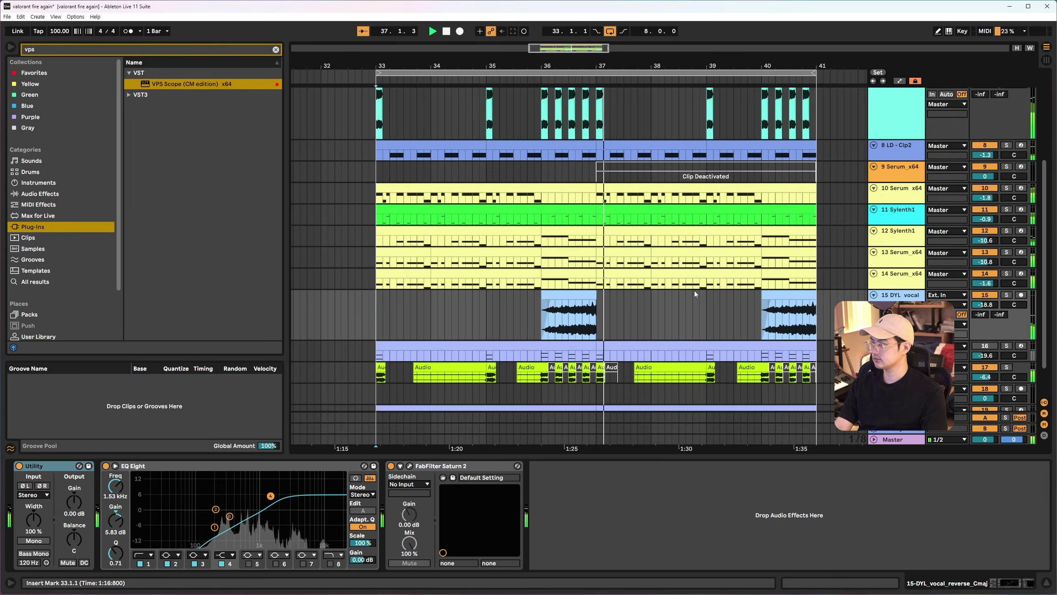
left_click(638, 322)
key("space")
Audition the reversed vocal clip at bar 36 on the 15 DYL_vocal track in solo, and unsolo the track
left_click(543, 316)
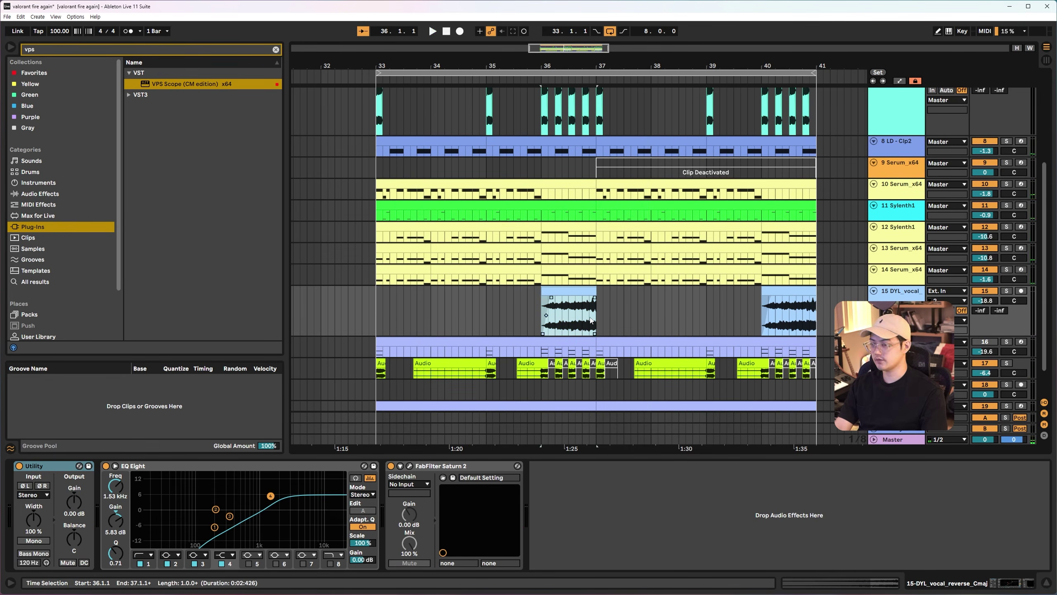
key("s")
key("space")
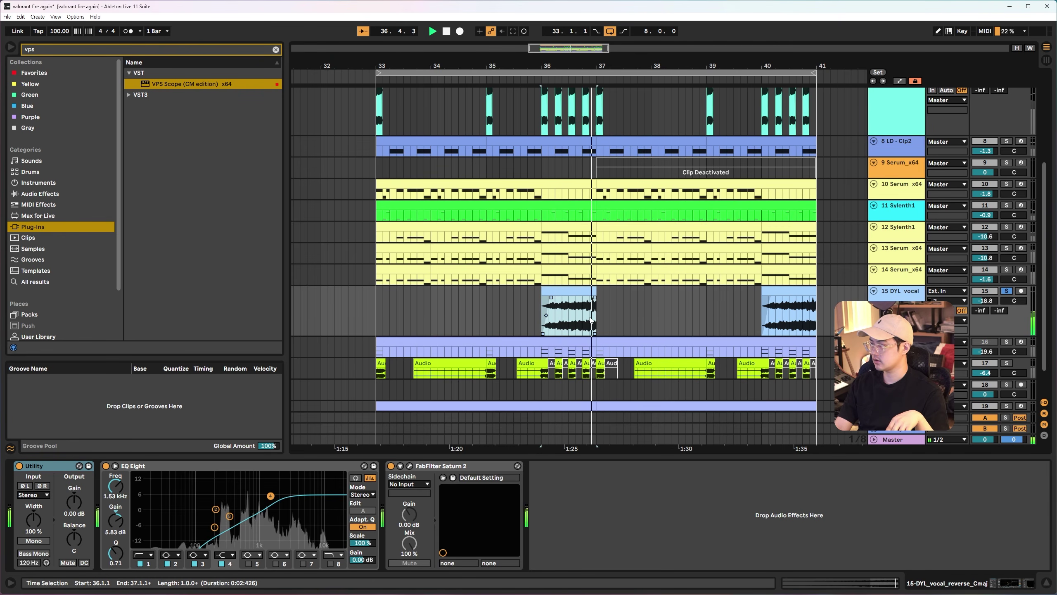
key("s")
Replay the section from bar 36 with all tracks to hear the reversed vocal in the full mix
key("space")
key("space")
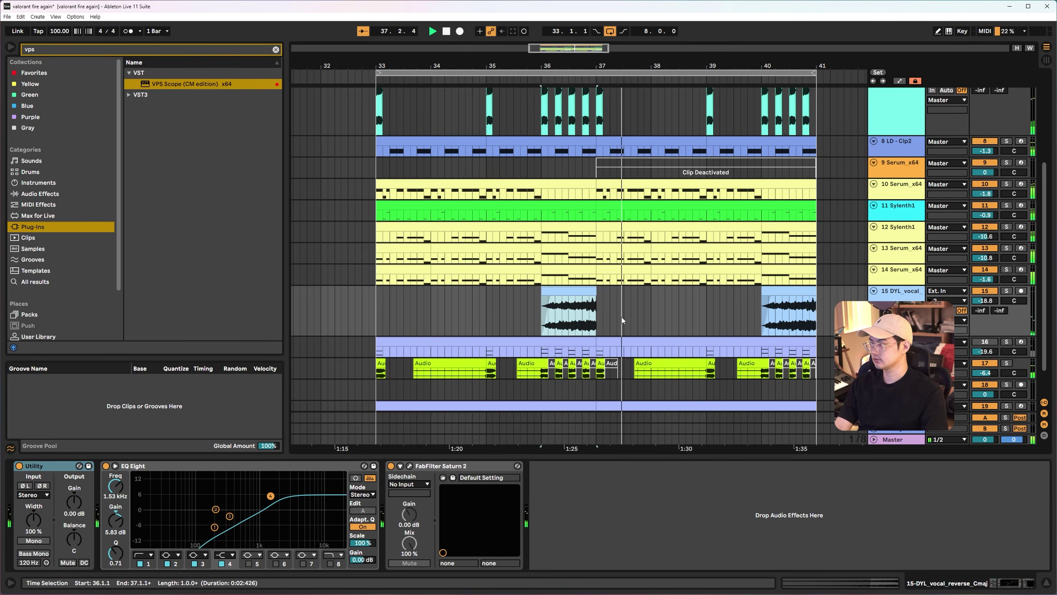
scroll(632, 310, "up", 5)
scroll(634, 312, "down", 6)
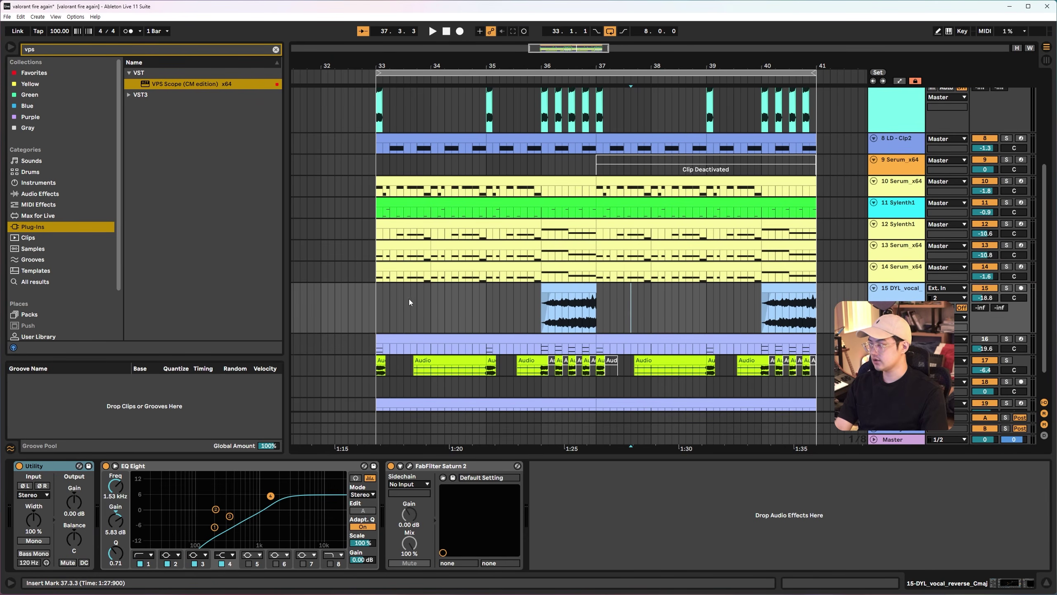